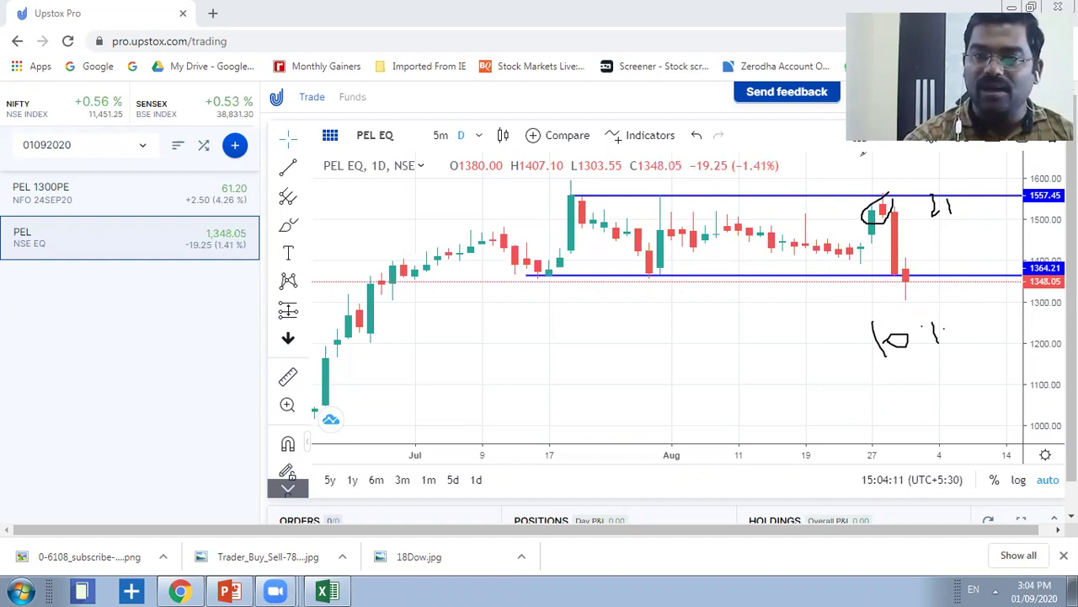
- Clear the old ink, annotate the PEL chart with a circle around the late-August peak and a falling arrow, and erase the marks
key("e")
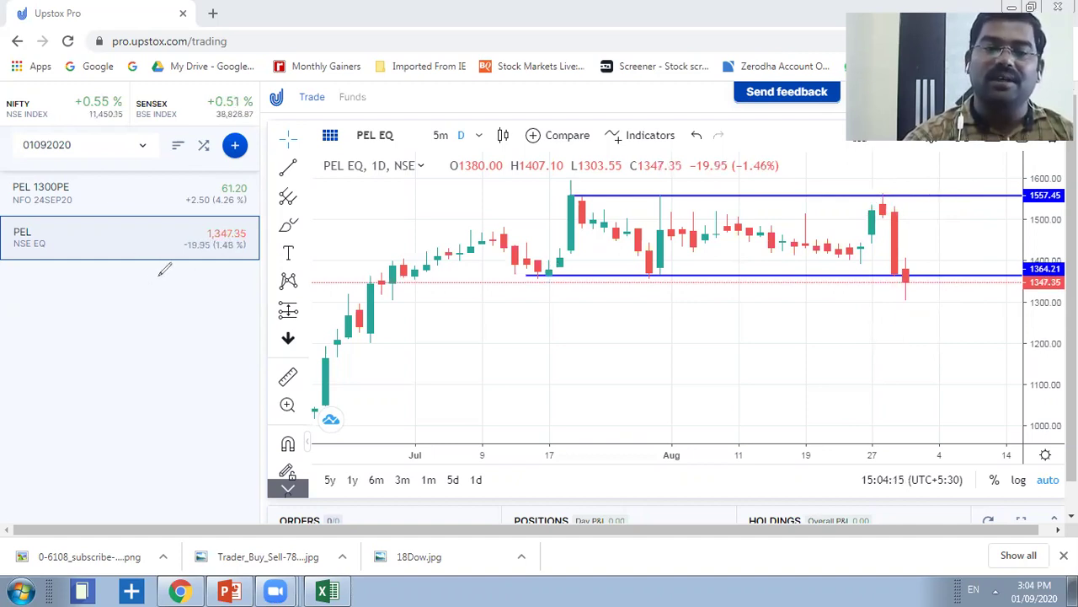
mouse_move(147, 246)
left_mouse_down()
mouse_move(166, 291)
mouse_move(214, 282)
left_mouse_up()
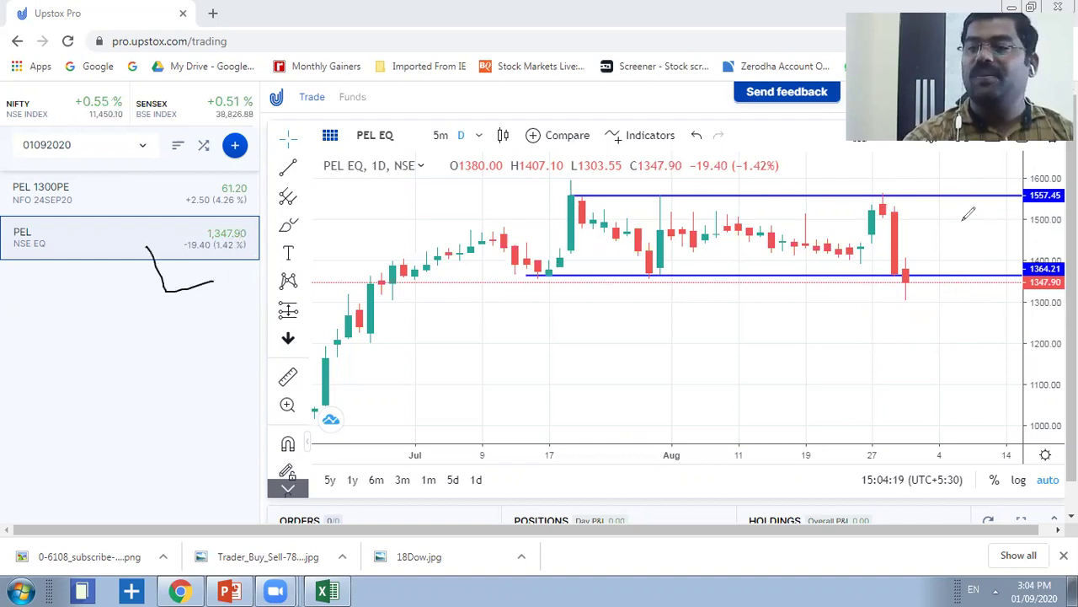
mouse_move(885, 192)
left_mouse_down()
mouse_move(875, 204)
mouse_move(896, 202)
mouse_move(886, 192)
left_mouse_up()
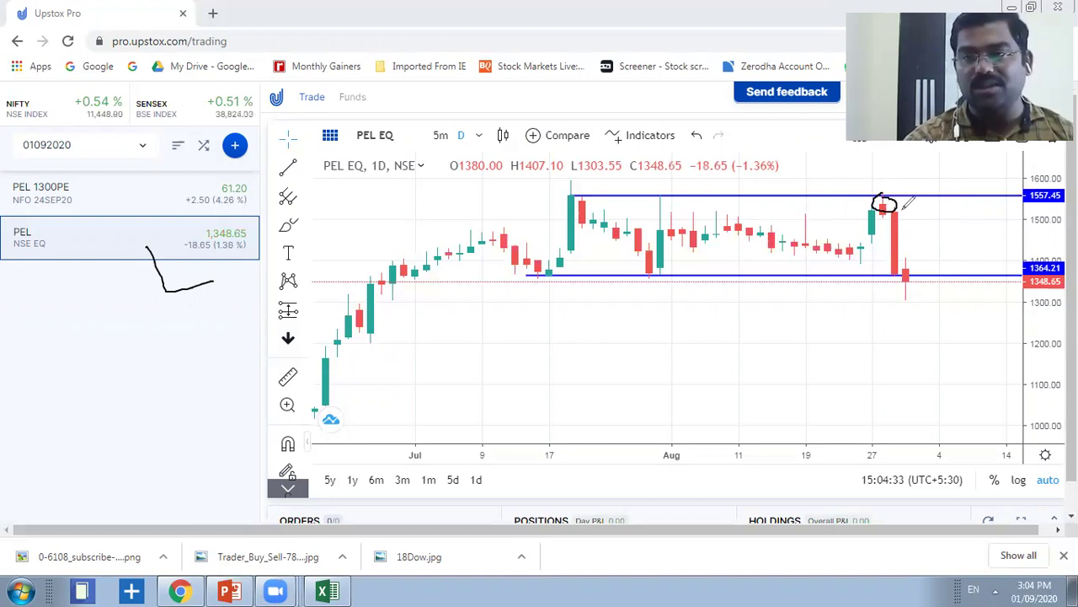
mouse_move(895, 196)
left_mouse_down()
mouse_move(975, 209)
mouse_move(976, 257)
mouse_move(991, 260)
left_mouse_up()
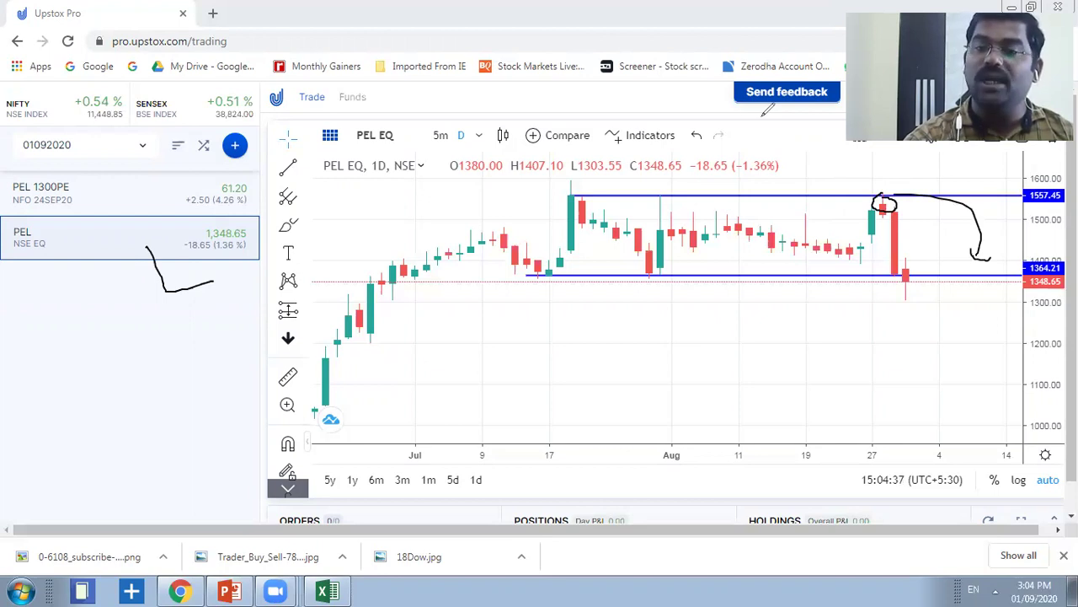
key("e")
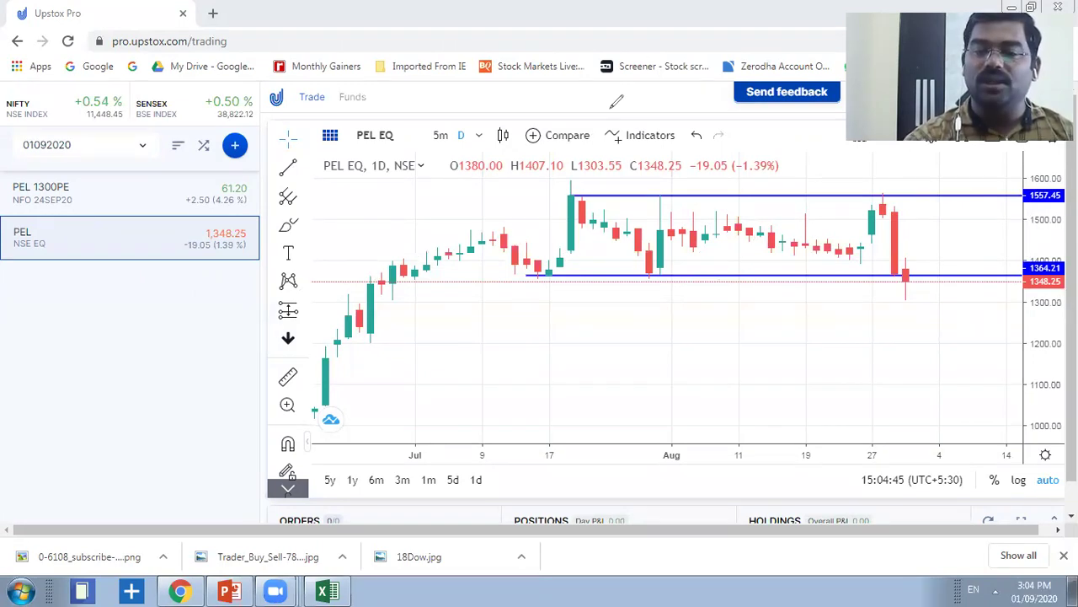
- Switch to the Excel worksheet and show the investment table at 140% zoom
left_click(341, 590)
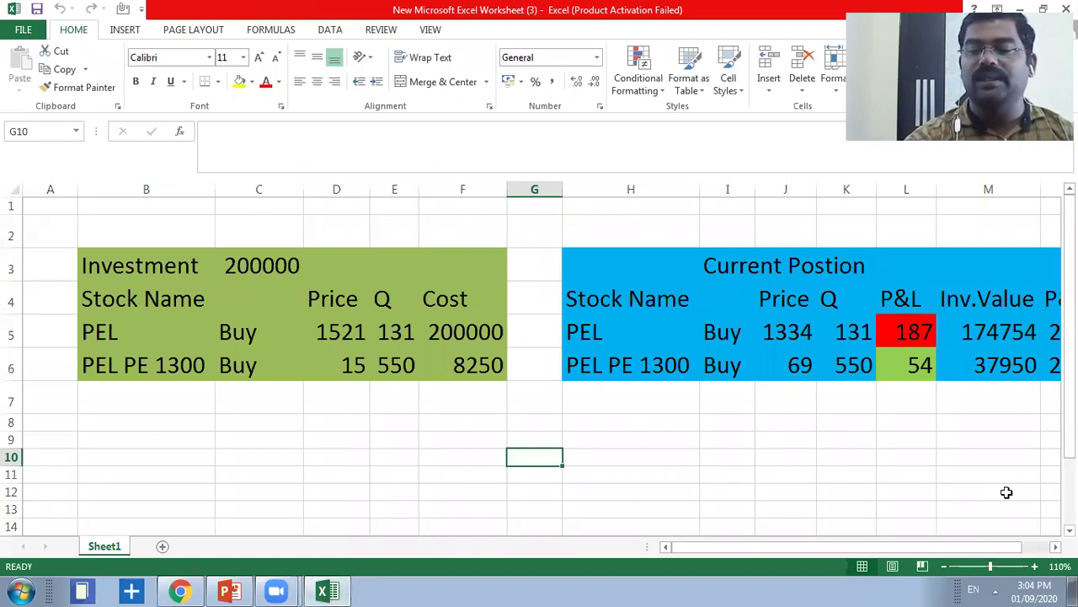
scroll(1006, 492, "up", 2, "ctrl")
left_click_drag(910, 553, 698, 544)
left_click(558, 465)
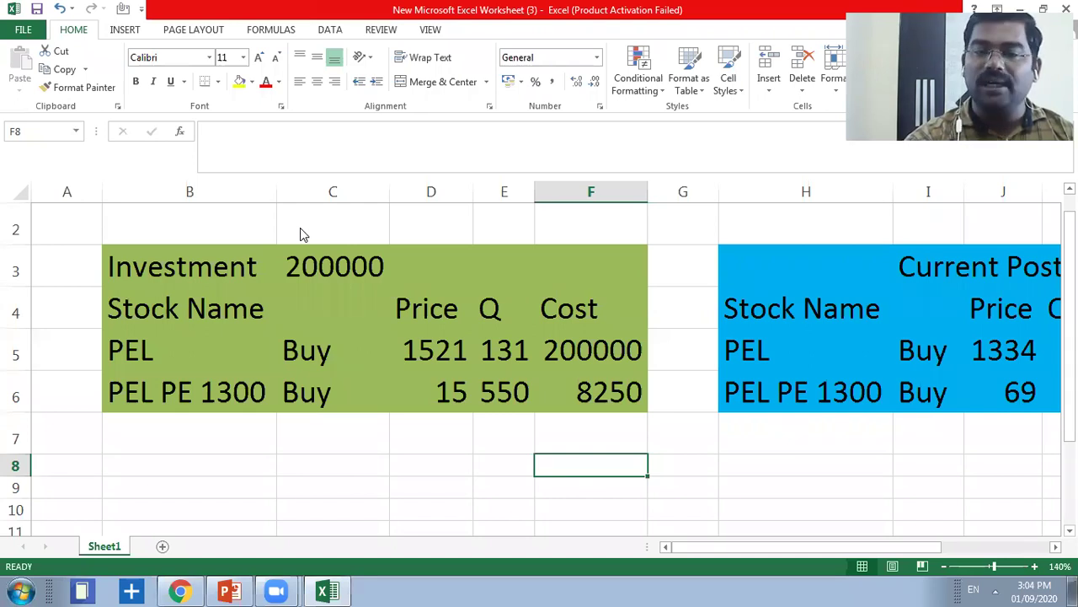
- Annotate the investment table: circle 200000, 1521 and the 1300 strike, point an arrow at Q, and tick the PEL PE 1300 Buy row
left_click_drag(317, 224, 357, 230)
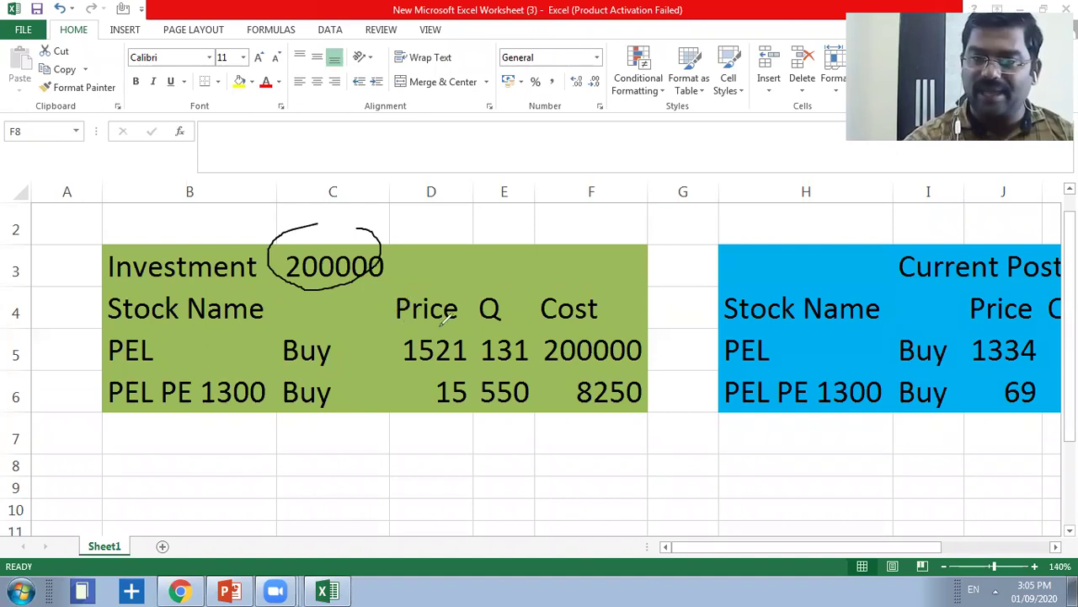
mouse_move(431, 332)
left_mouse_down()
mouse_move(404, 349)
mouse_move(462, 371)
mouse_move(468, 325)
mouse_move(436, 313)
left_mouse_up()
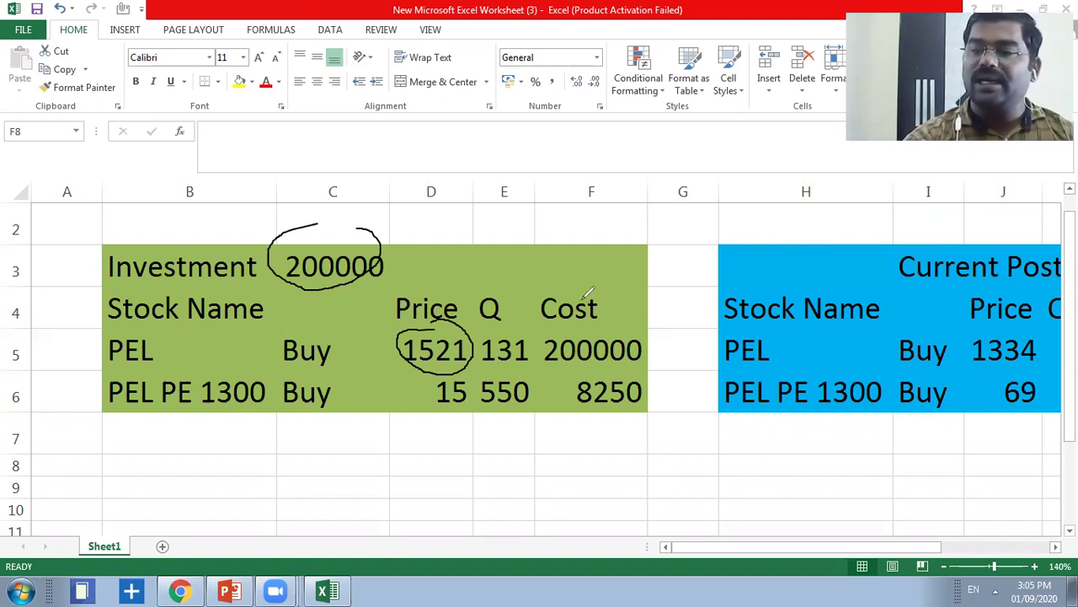
mouse_move(489, 222)
left_mouse_down()
mouse_move(490, 276)
mouse_move(519, 260)
left_mouse_up()
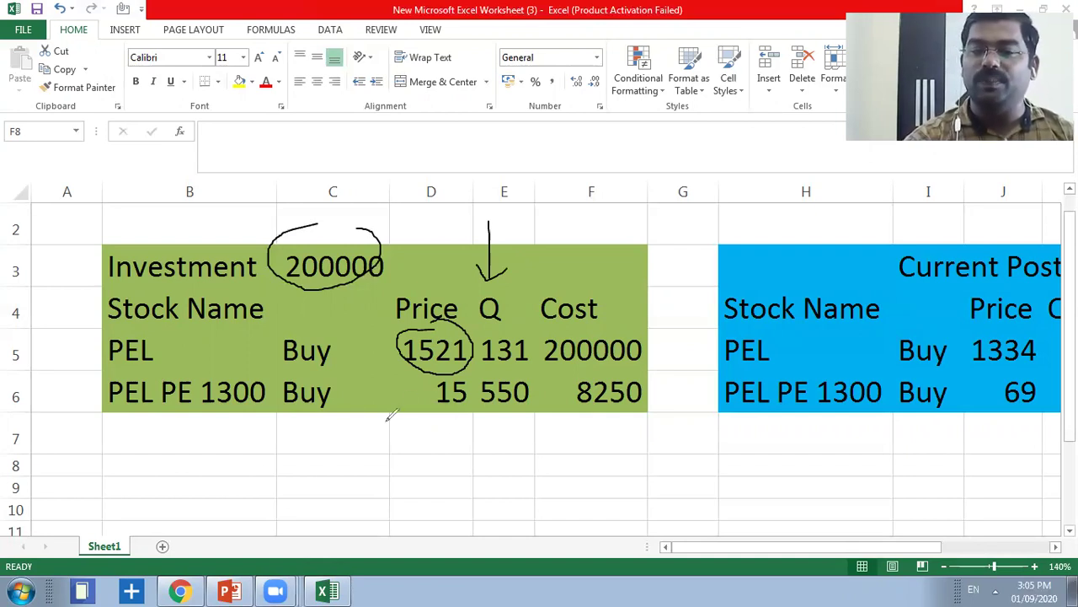
mouse_move(239, 363)
left_mouse_down()
mouse_move(216, 375)
mouse_move(222, 421)
mouse_move(268, 413)
mouse_move(271, 354)
left_mouse_up()
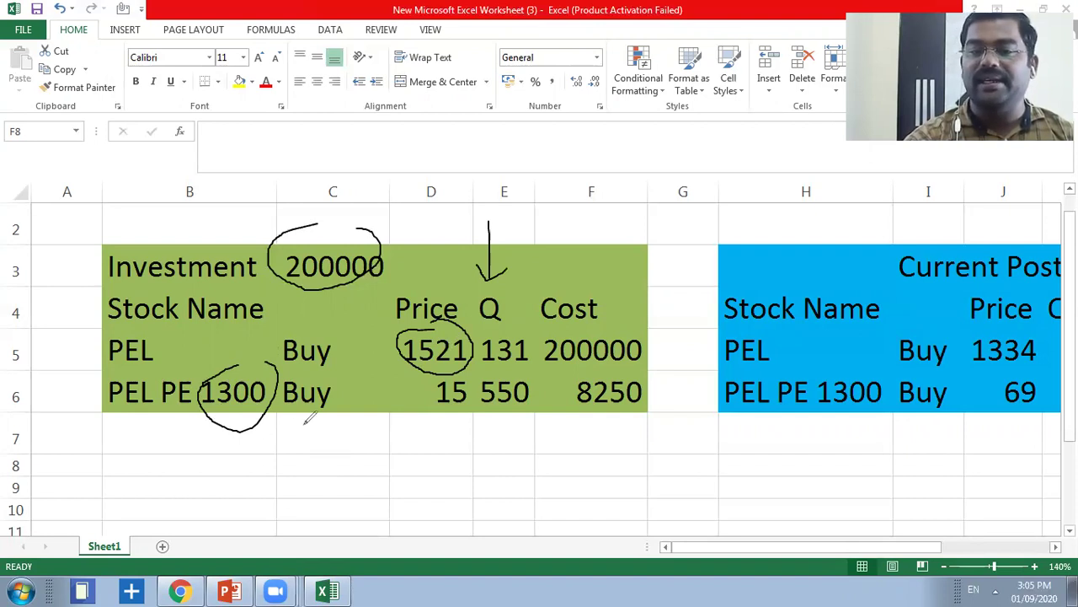
mouse_move(144, 419)
left_mouse_down()
mouse_move(156, 435)
mouse_move(209, 402)
left_mouse_up()
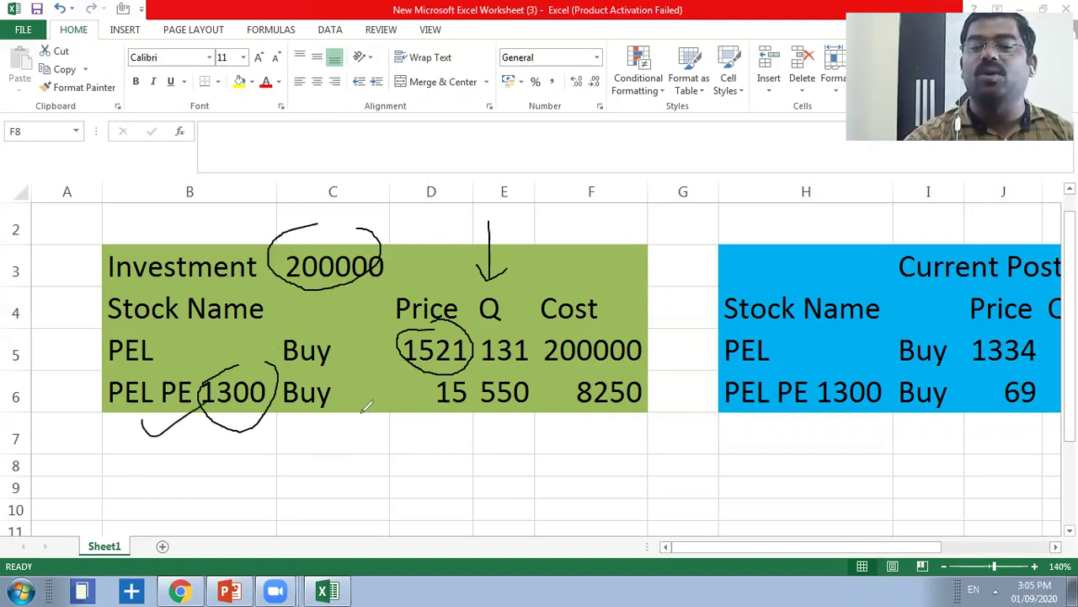
left_click_drag(337, 386, 383, 376)
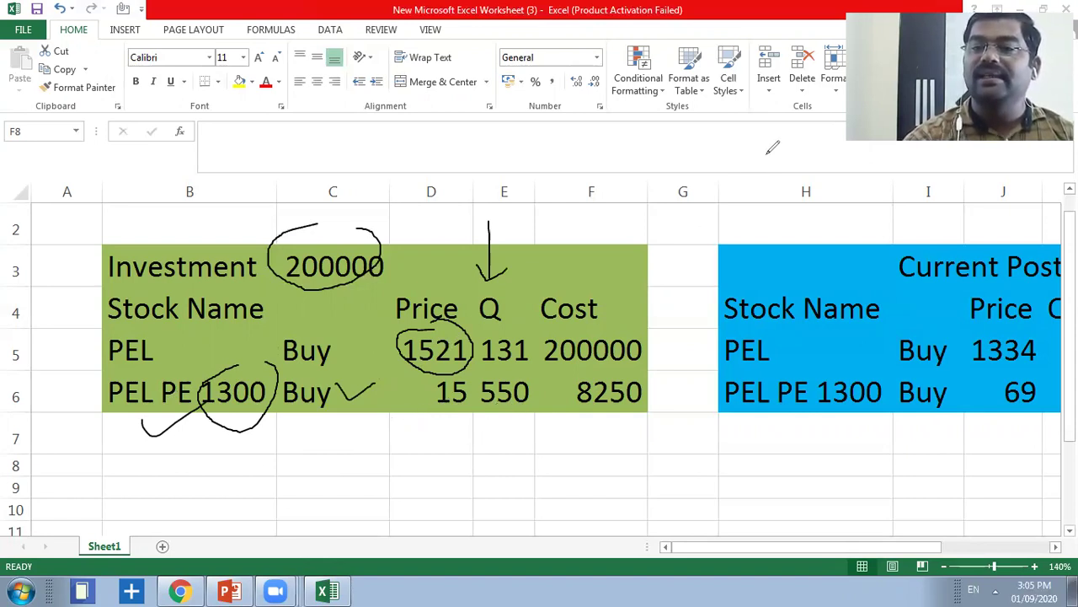
- Switch to Upstox Pro in Chrome, open a buy order for PEL 1300PE, and circle its quantity of 550
left_click(179, 590)
mouse_move(212, 193)
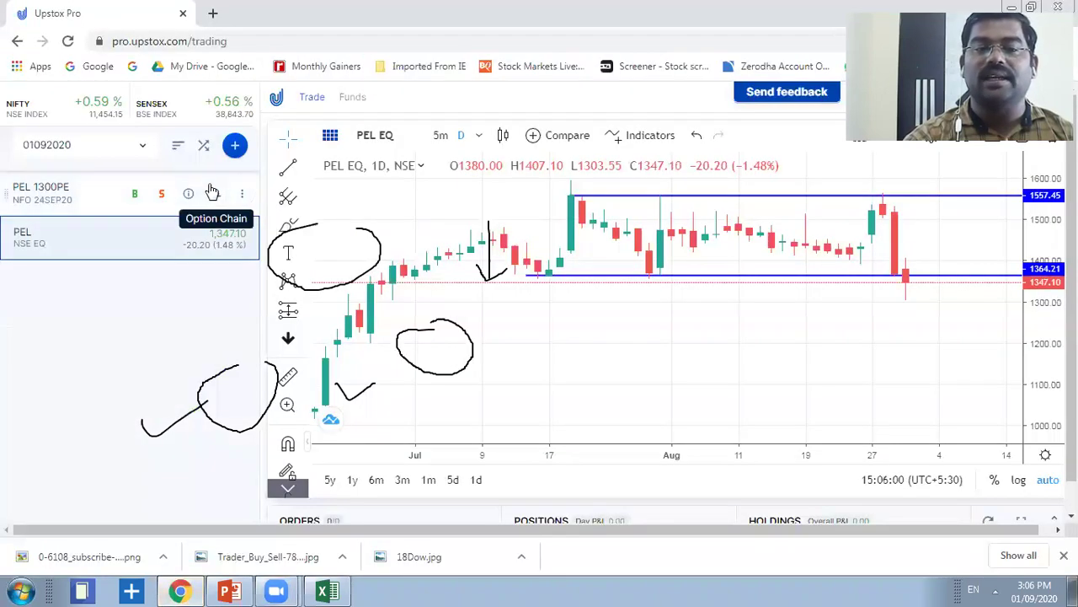
left_click(137, 195)
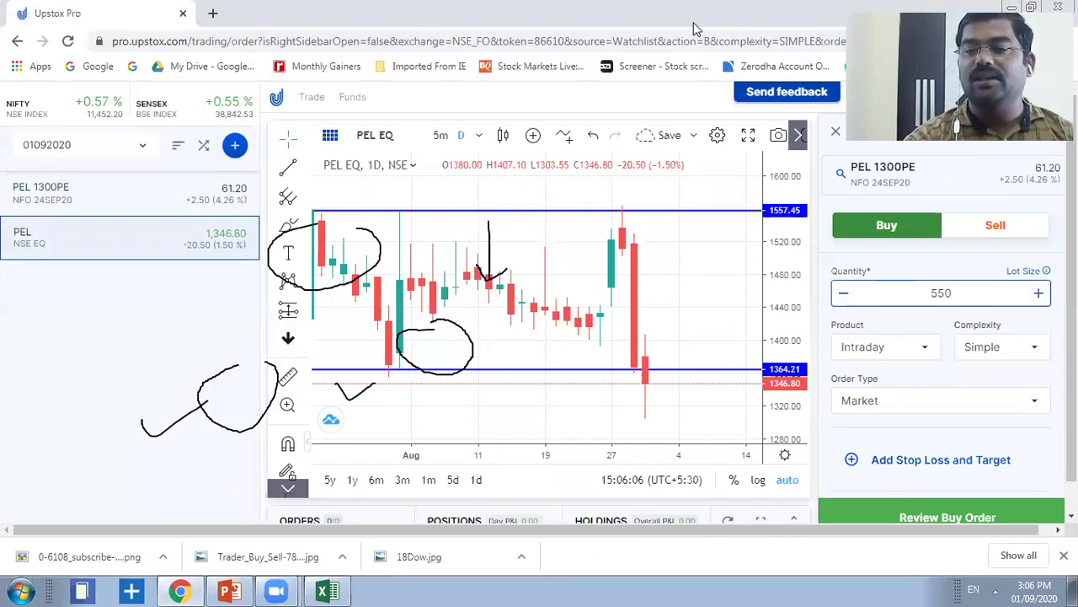
mouse_move(940, 270)
left_mouse_down()
mouse_move(961, 274)
mouse_move(946, 266)
left_mouse_up()
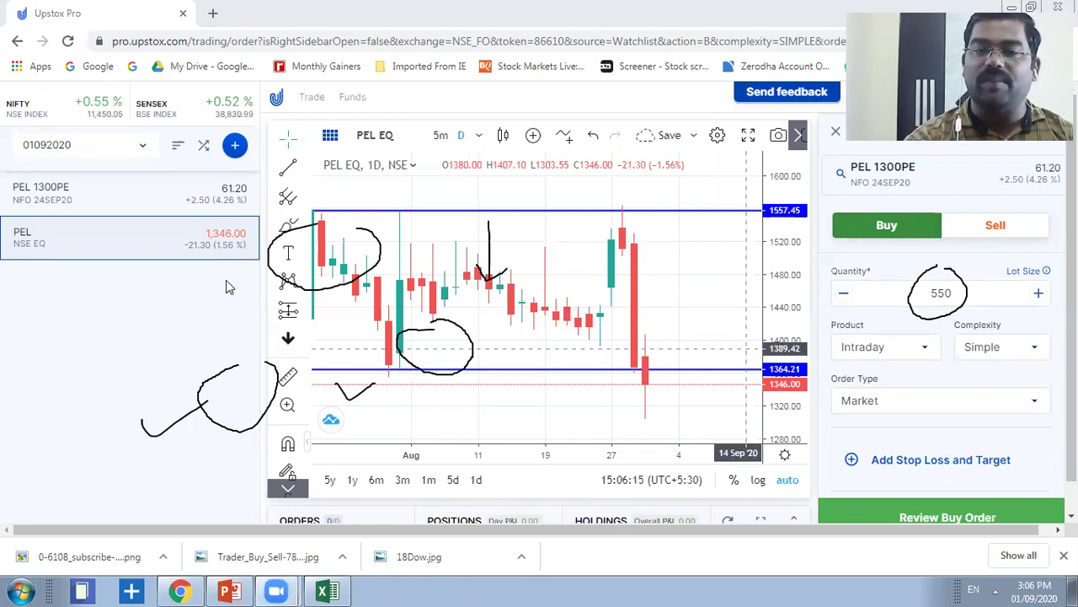
- Open the chart of the PEL 1300PE option from the watchlist
mouse_move(194, 221)
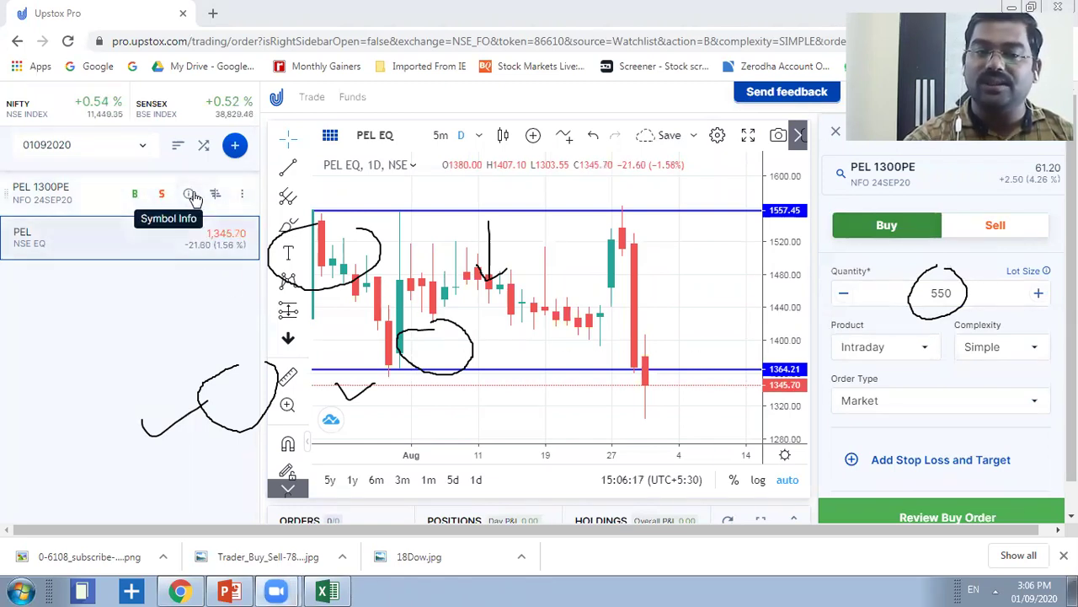
left_click(241, 195)
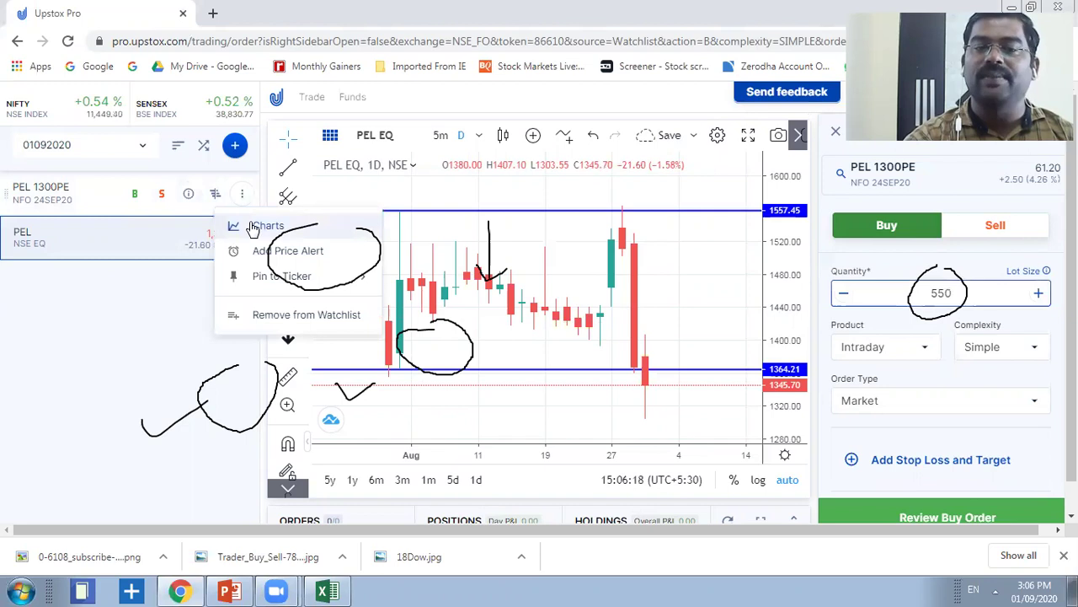
left_click(253, 227)
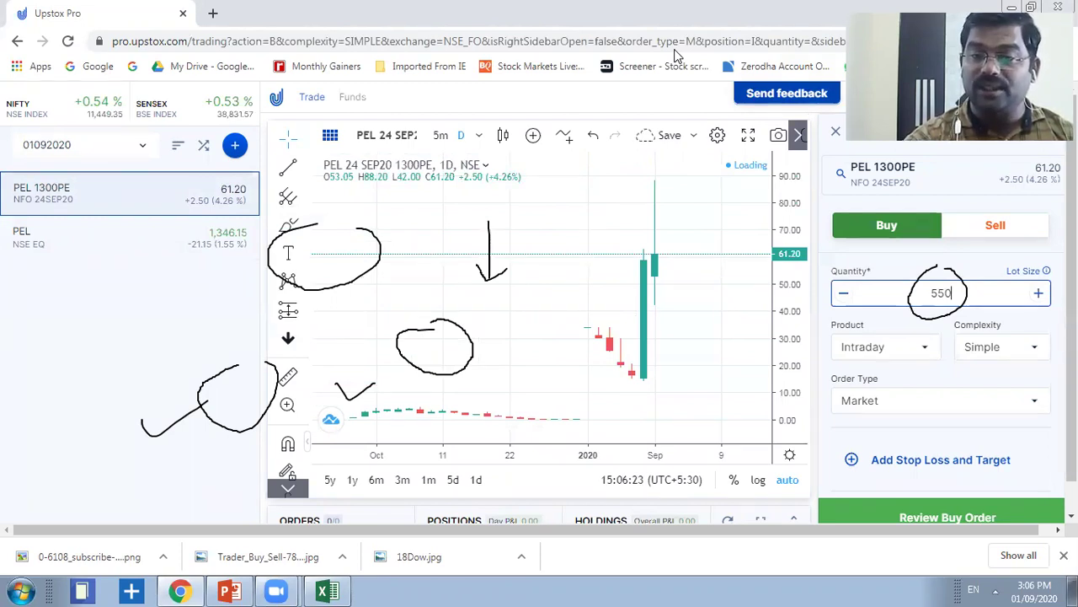
- Circle the low before the sharp rise on the option chart, draw a level line labelled PE, add a handwritten note, and clear the ink
left_click_drag(654, 352, 625, 371)
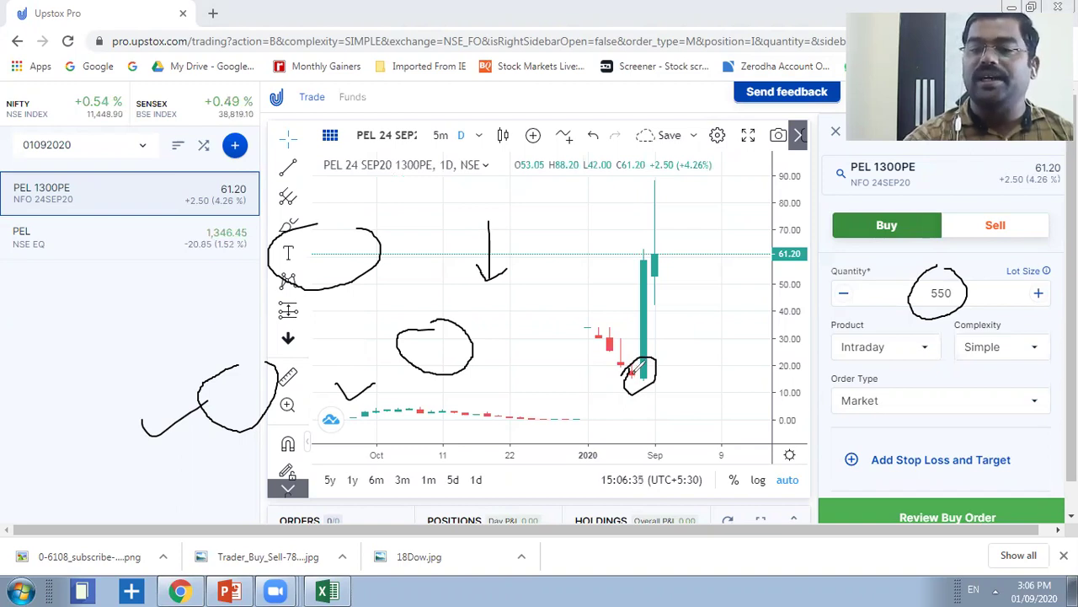
mouse_move(611, 375)
left_mouse_down()
mouse_move(698, 376)
mouse_move(710, 364)
mouse_move(705, 386)
mouse_move(701, 371)
mouse_move(734, 365)
left_mouse_up()
mouse_move(712, 409)
left_mouse_down()
mouse_move(698, 417)
mouse_move(713, 428)
mouse_move(752, 403)
mouse_move(768, 432)
left_mouse_up()
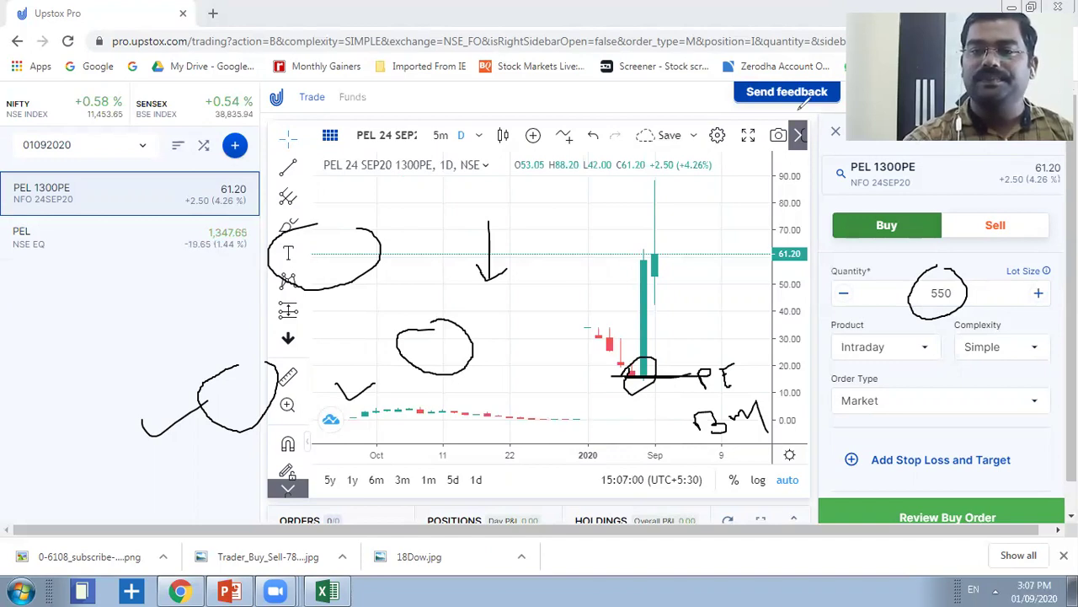
key("Escape")
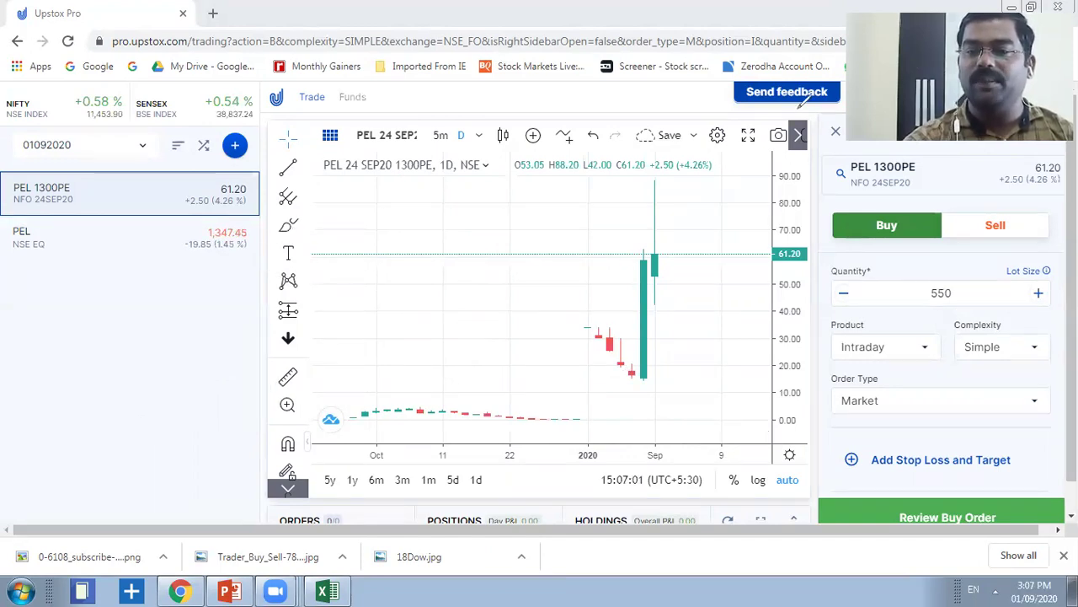
- Switch to Excel and examine the PEL PE 1300 price and cost and the PEL quantity and cost in the investment table
left_click(327, 590)
left_click(425, 380)
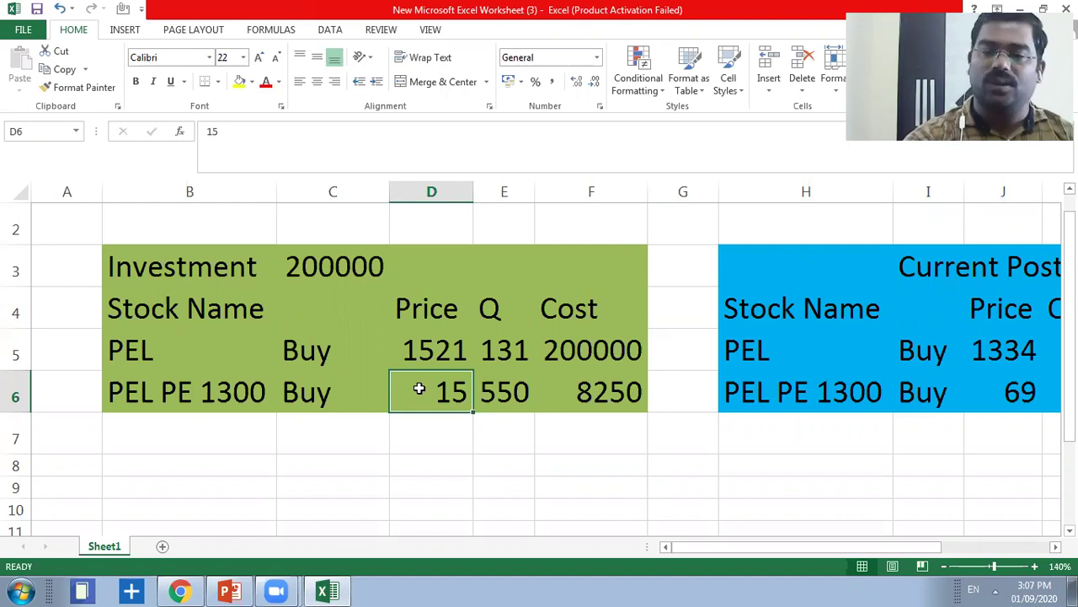
left_click(578, 337)
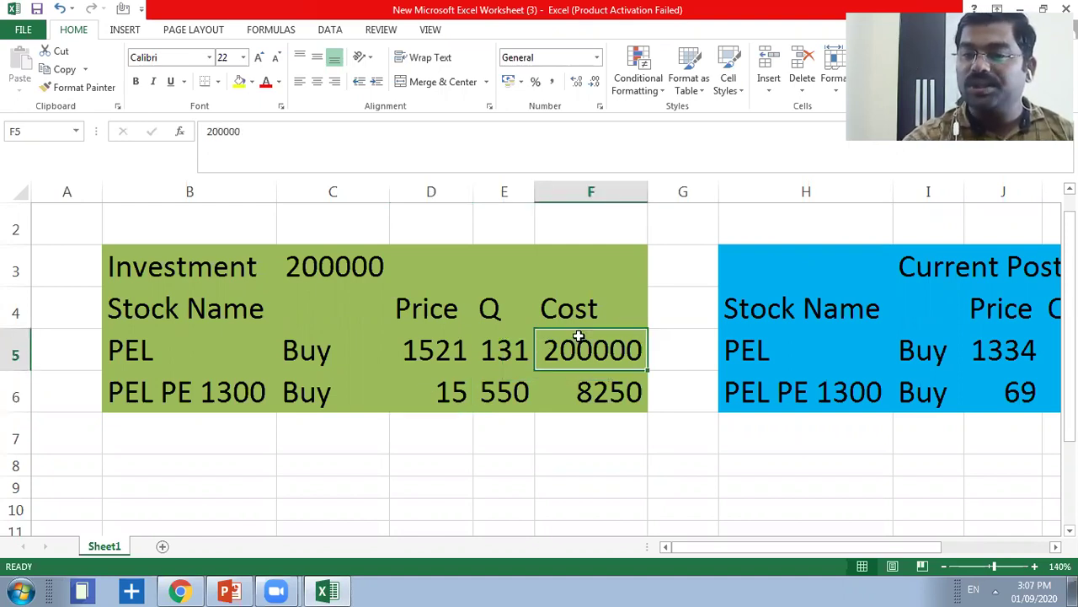
left_click(491, 352)
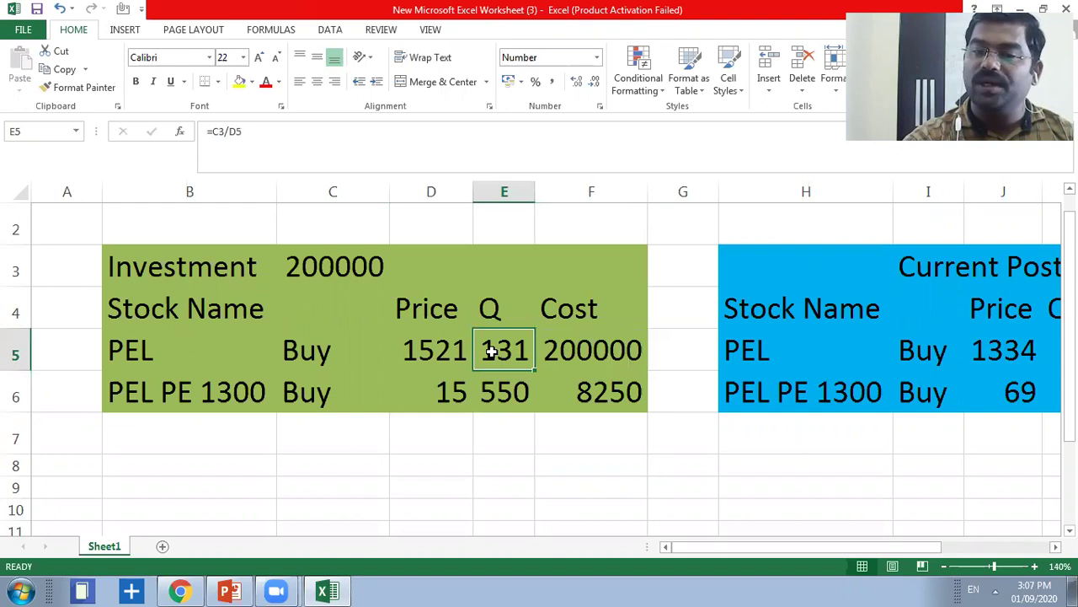
left_click(573, 352)
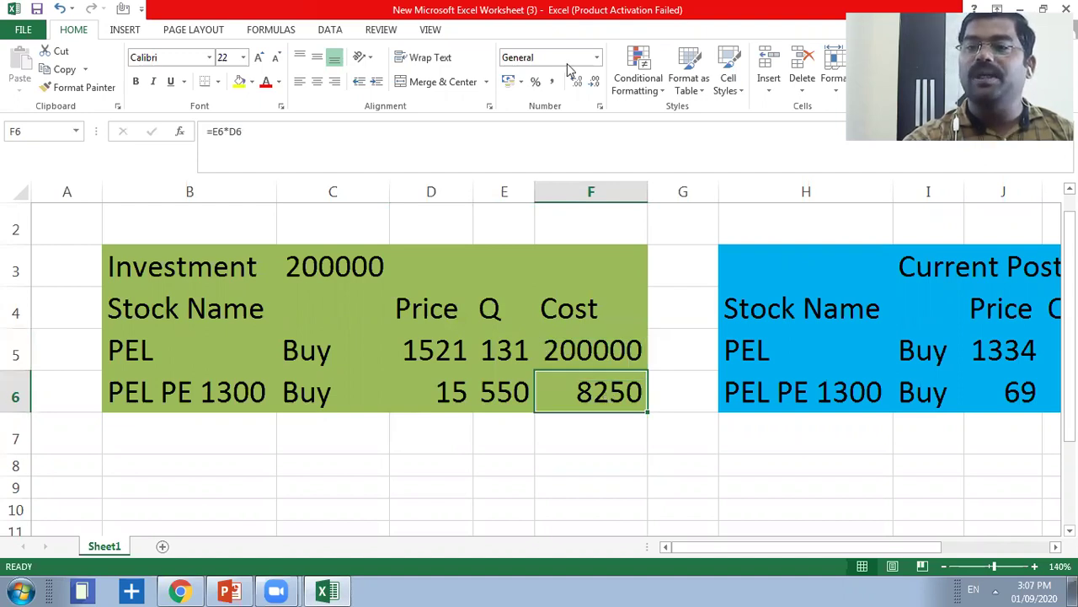
- Circle the 8250 option cost, draw arrows above the Cost and Price columns and a line across the top, and clear the ink
mouse_move(628, 374)
left_mouse_down()
mouse_move(672, 390)
mouse_move(597, 371)
left_mouse_up()
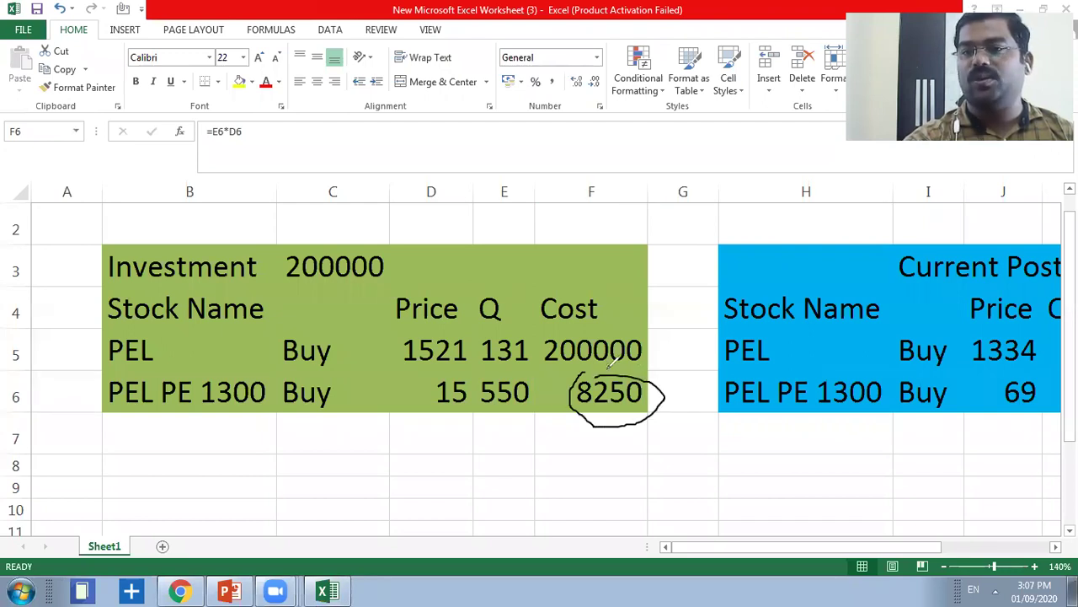
mouse_move(602, 209)
left_mouse_down()
mouse_move(595, 240)
mouse_move(631, 238)
left_mouse_up()
mouse_move(447, 182)
left_mouse_down()
mouse_move(442, 263)
mouse_move(453, 260)
left_mouse_up()
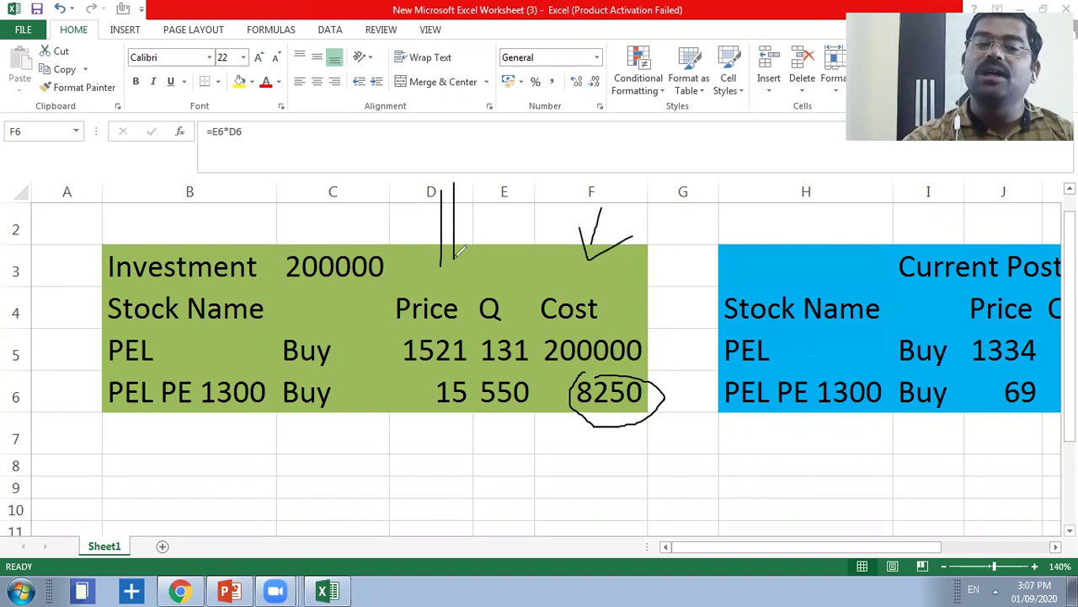
left_click_drag(445, 180, 438, 202)
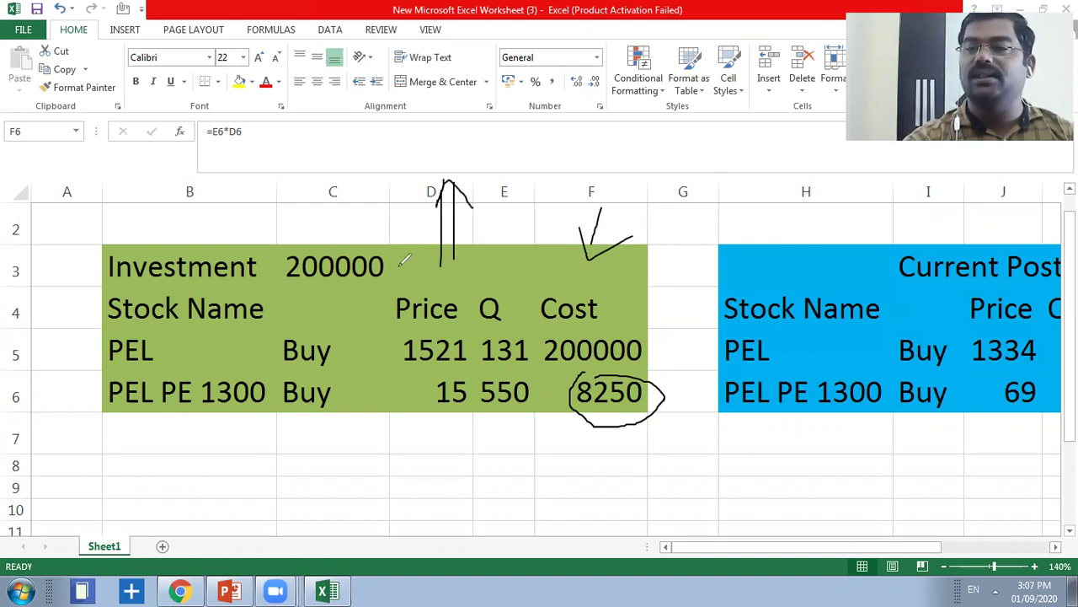
left_click_drag(288, 150, 685, 167)
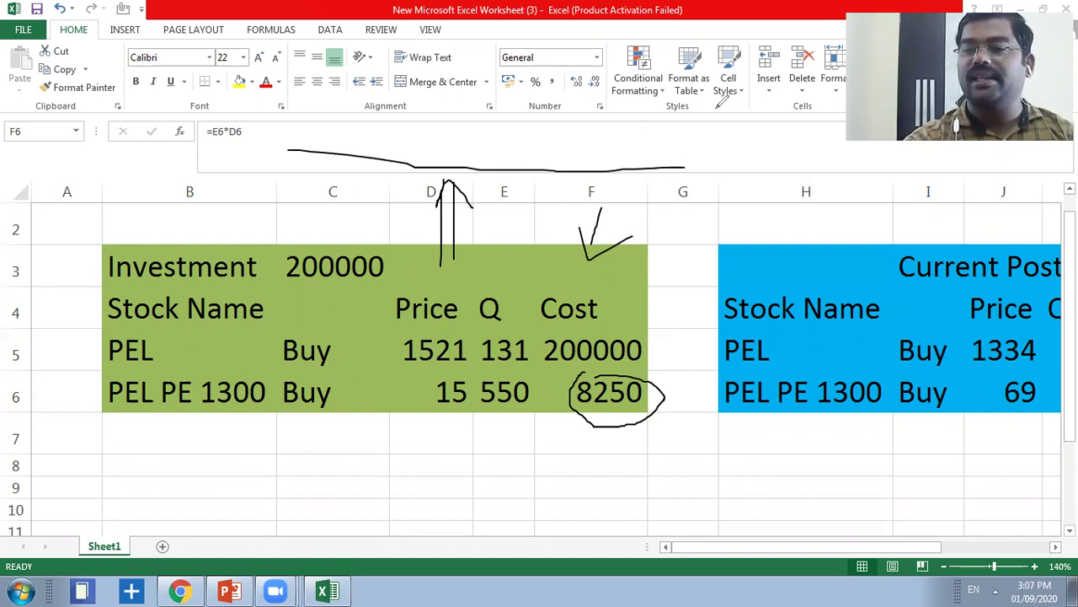
key("e")
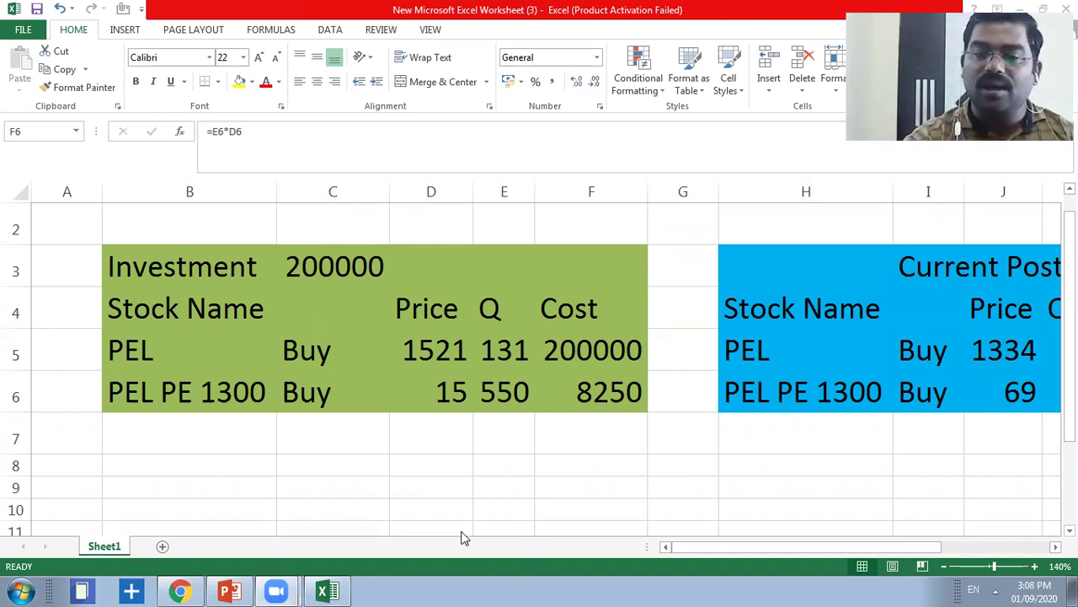
- Switch back to Upstox Pro in Chrome, display the PEL equity chart, and close the buy order form
left_click(180, 590)
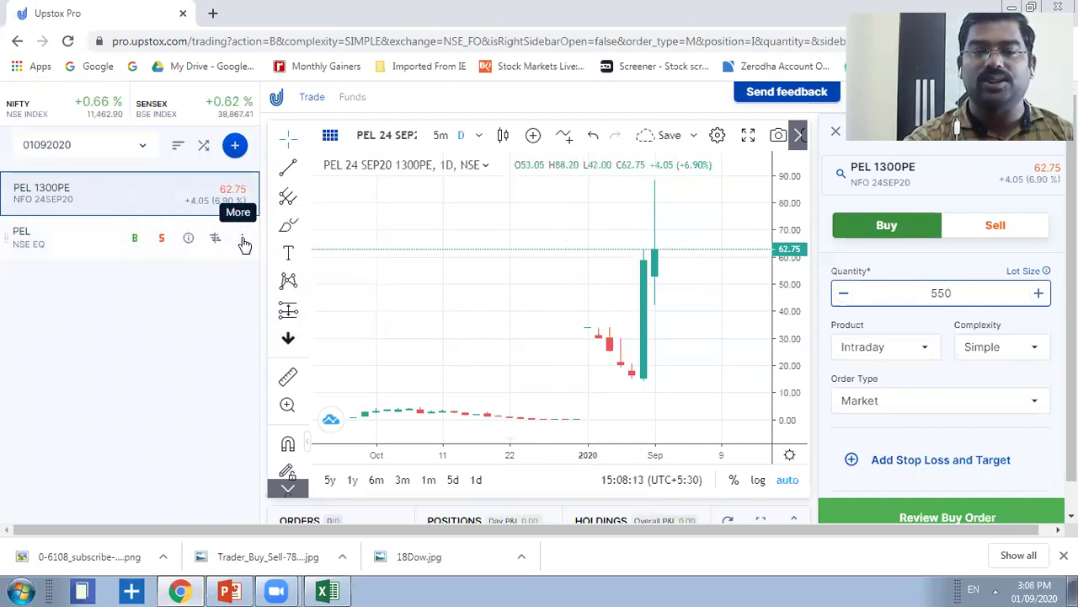
left_click(243, 238)
left_click(251, 268)
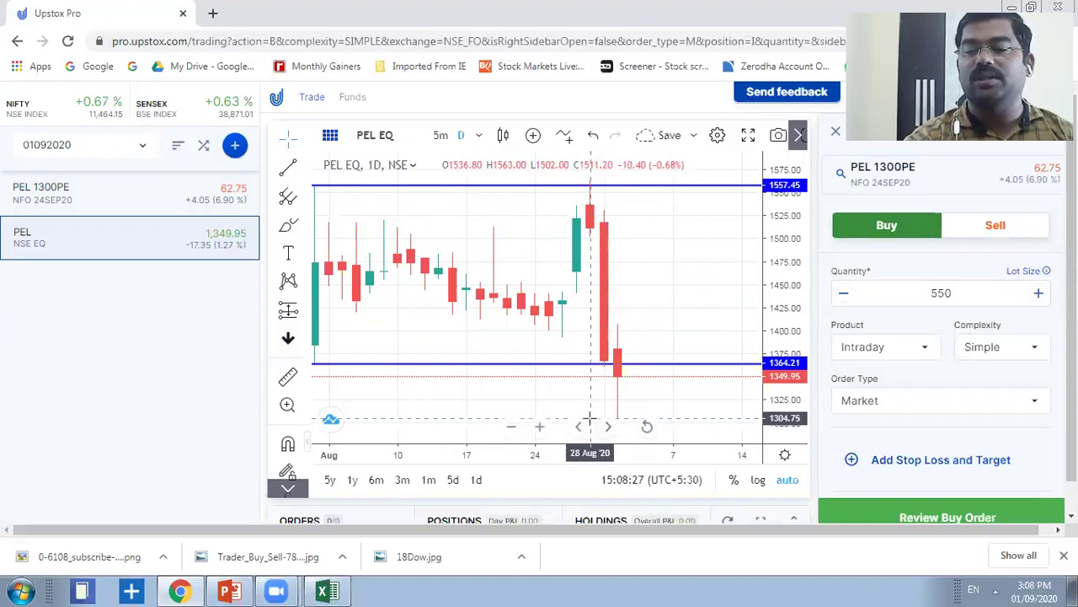
left_click(836, 133)
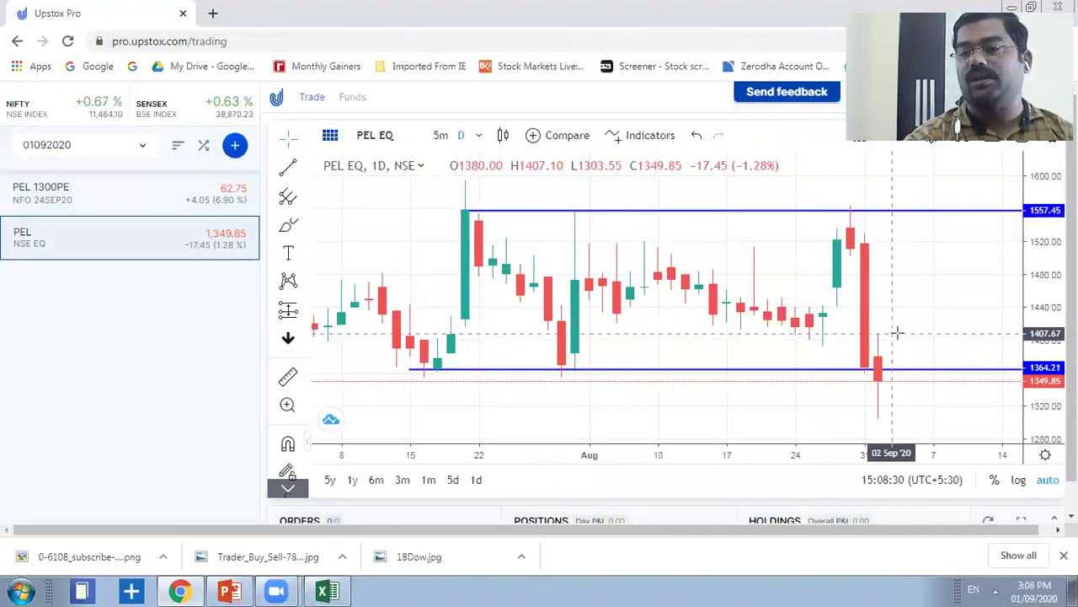
scroll(896, 334, "down", 1)
scroll(897, 333, "down", 1)
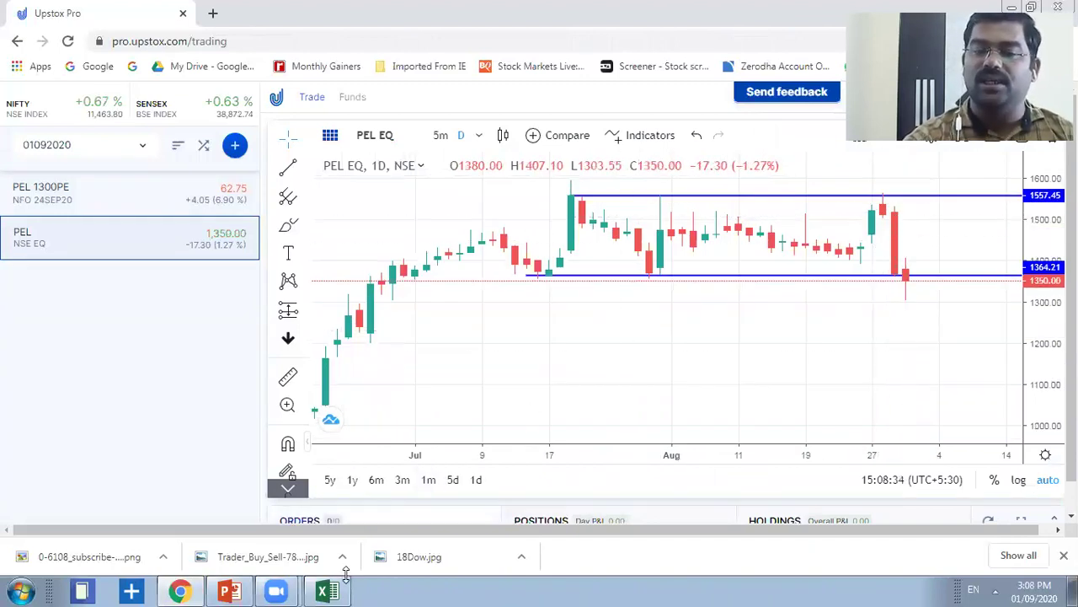
- Switch to Excel, examine PEL and its price in the Current Postion table, and draw a downward arrow to the 1521 purchase price
left_click(327, 590)
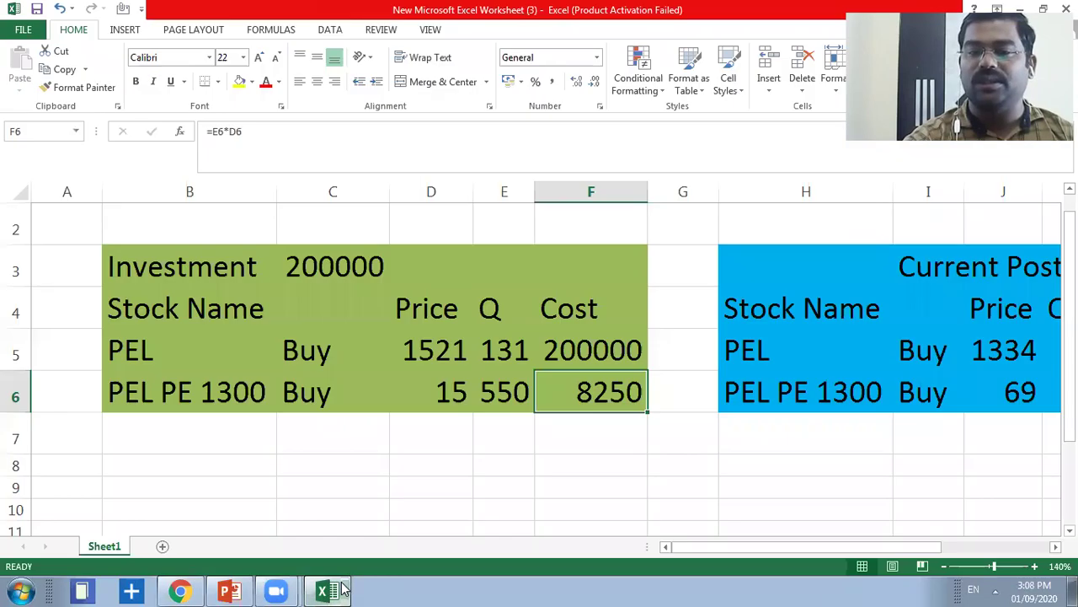
left_click_drag(804, 548, 901, 497)
left_click(447, 370)
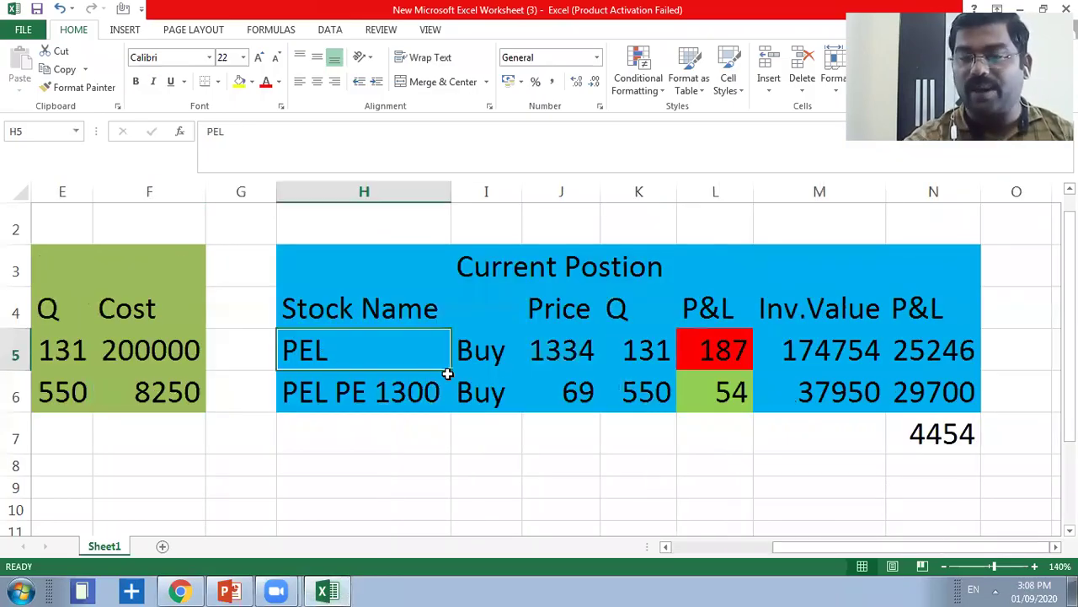
left_click(542, 357)
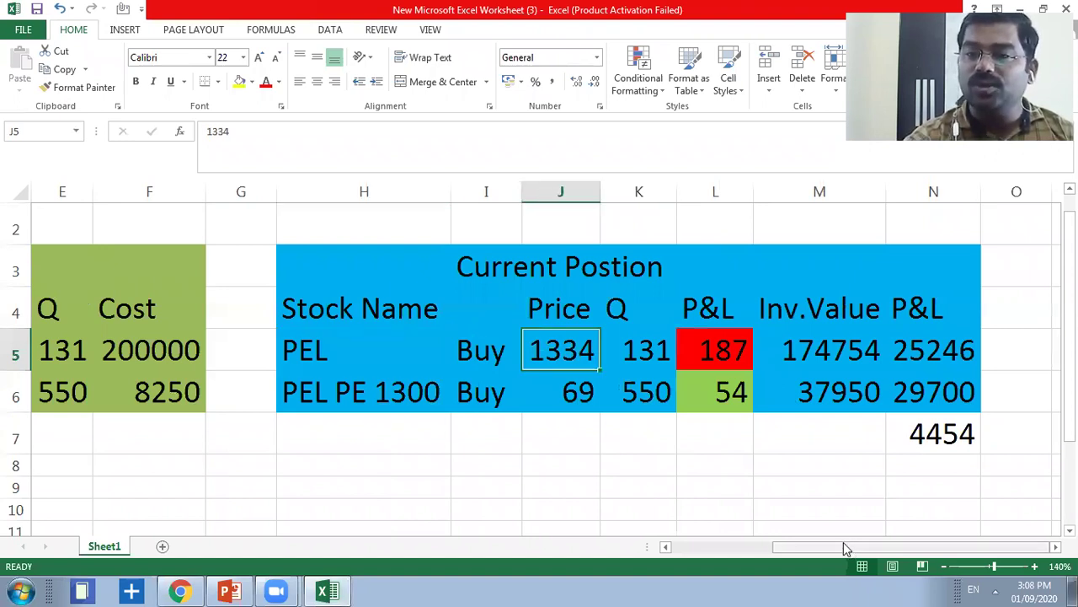
left_click_drag(845, 549, 797, 546)
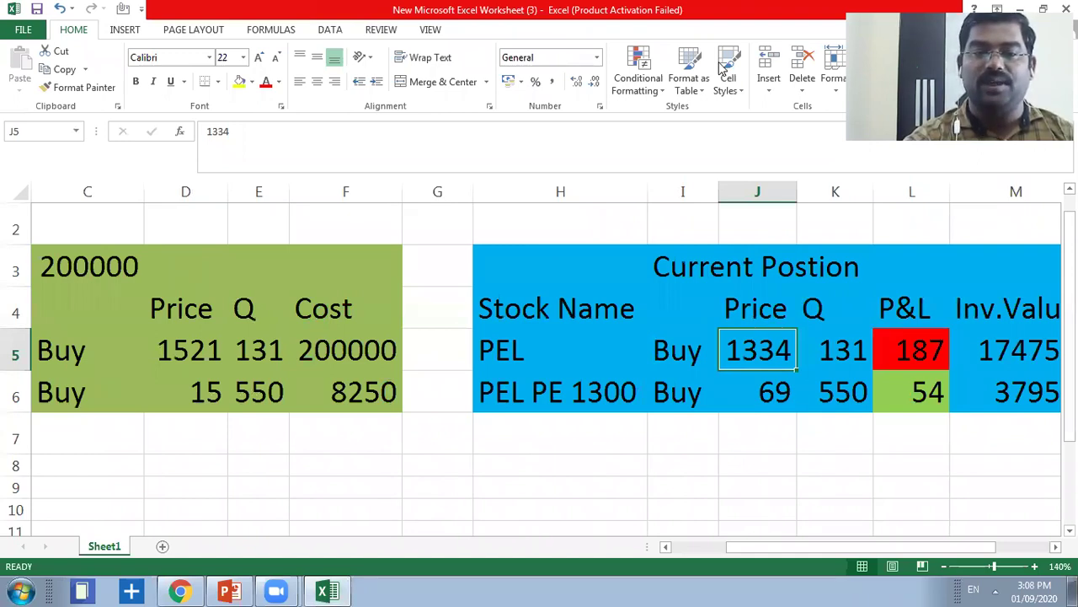
left_click_drag(203, 246, 197, 329)
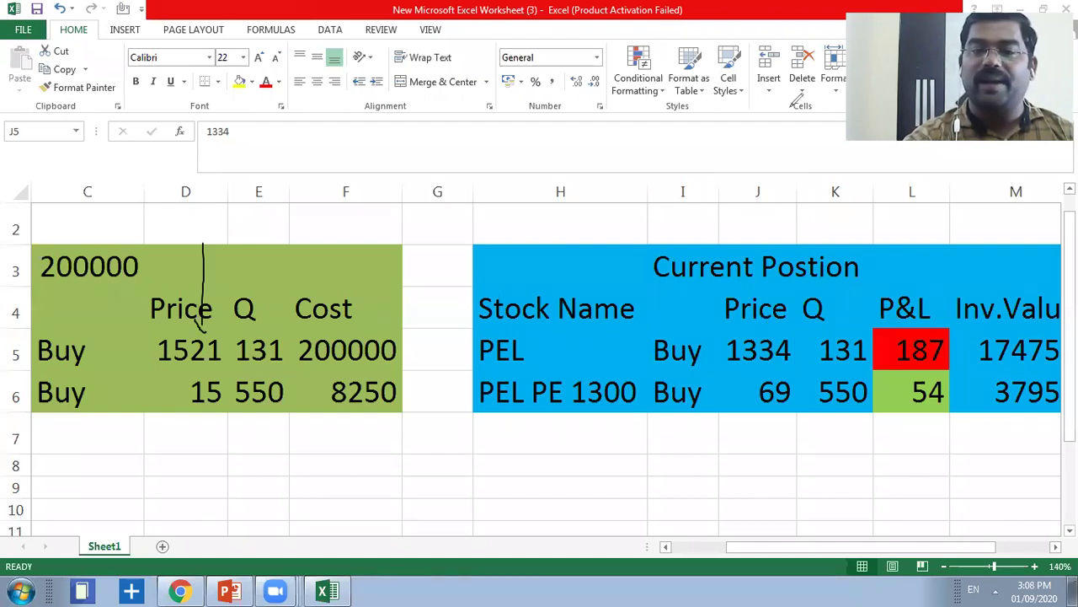
- Check the live PEL price in Upstox Pro in Chrome, return to Excel, and set PEL's price in the Current Postion table to 1352
left_click(180, 591)
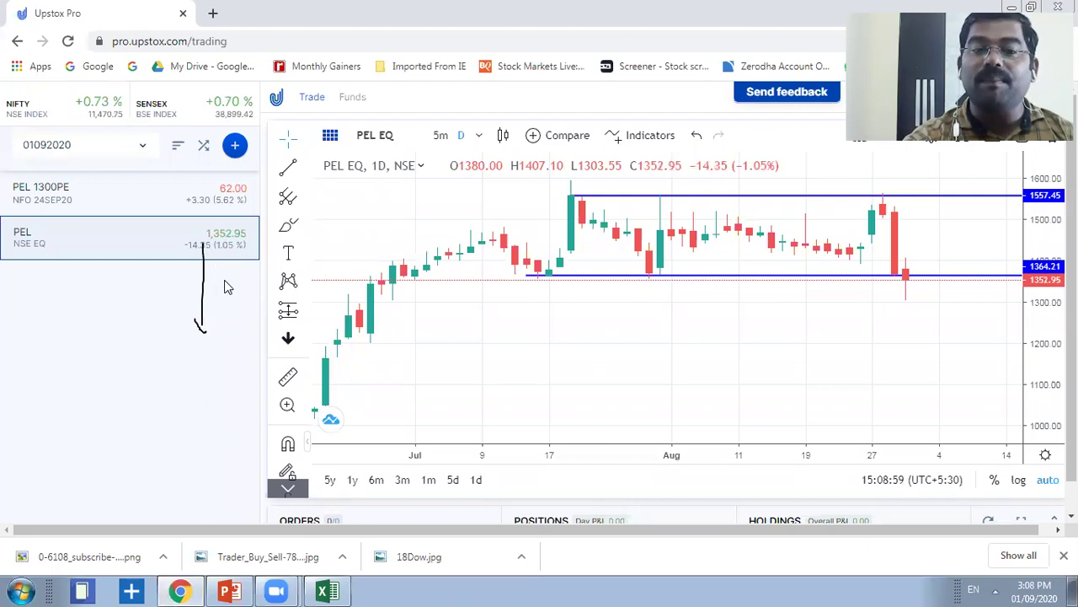
left_click(327, 591)
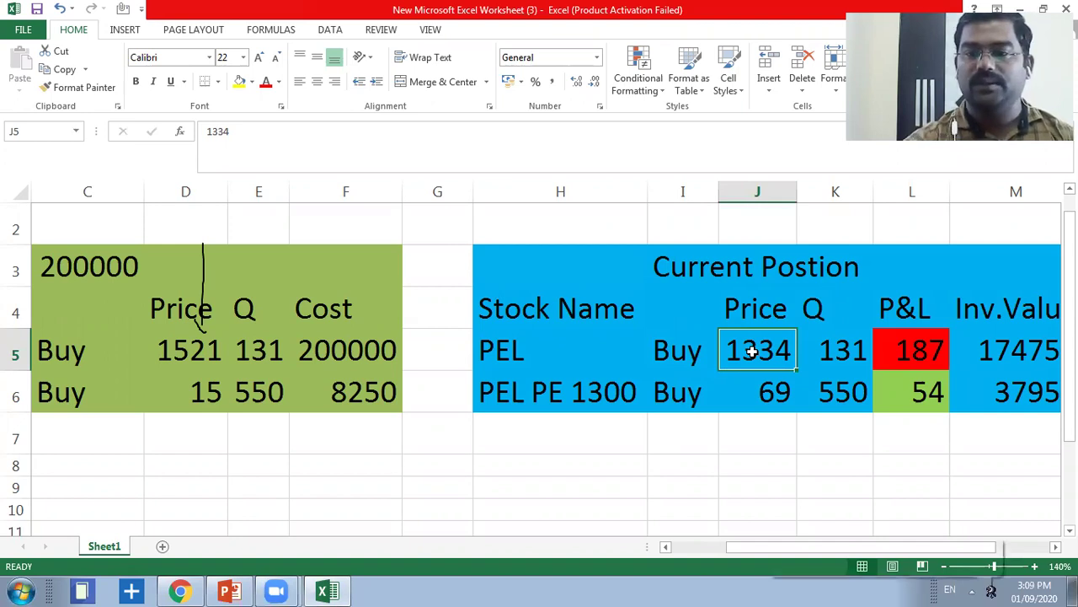
left_click(799, 510)
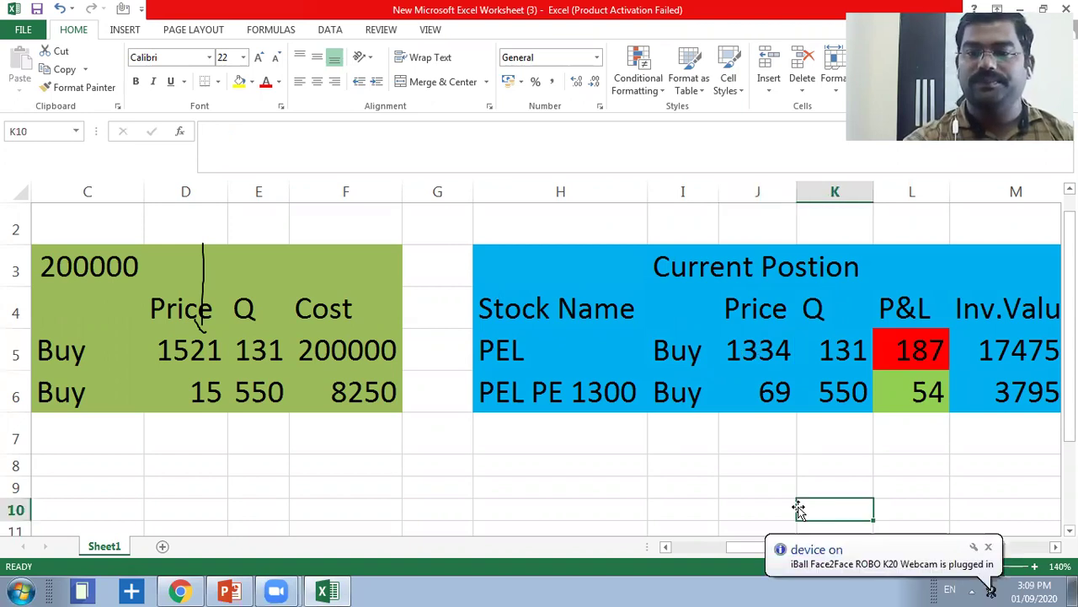
double_click(764, 350)
double_click(772, 354)
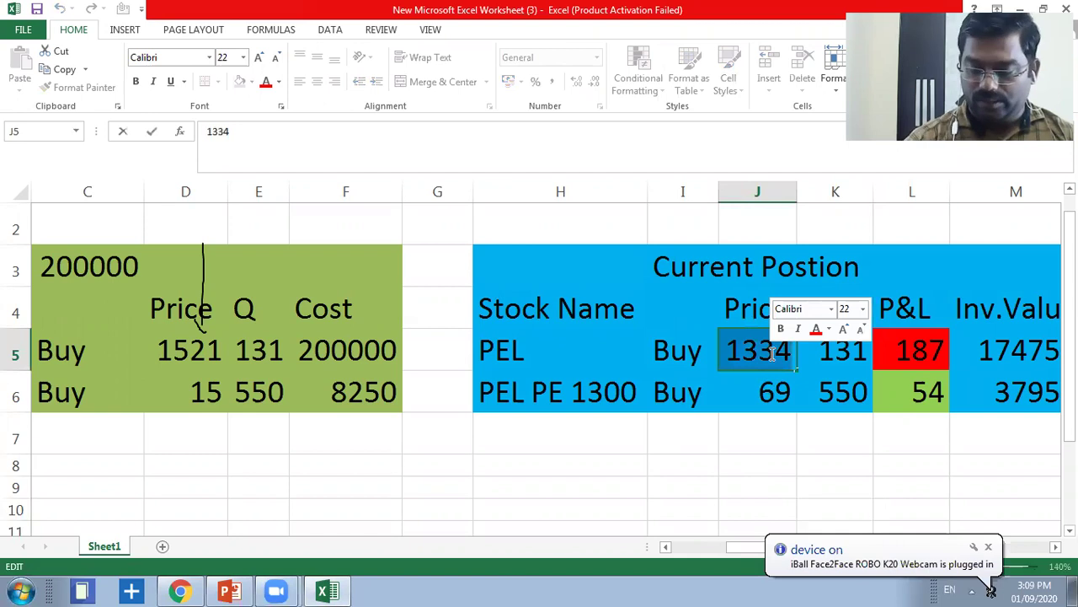
type("1352")
key("ctrl+Return")
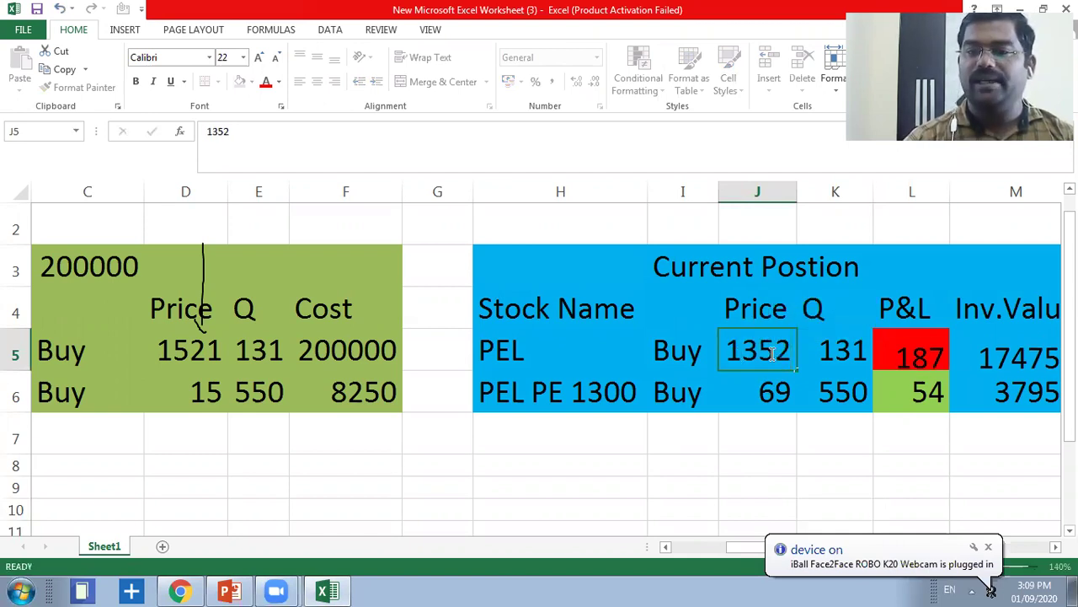
key("Return")
left_click(735, 466)
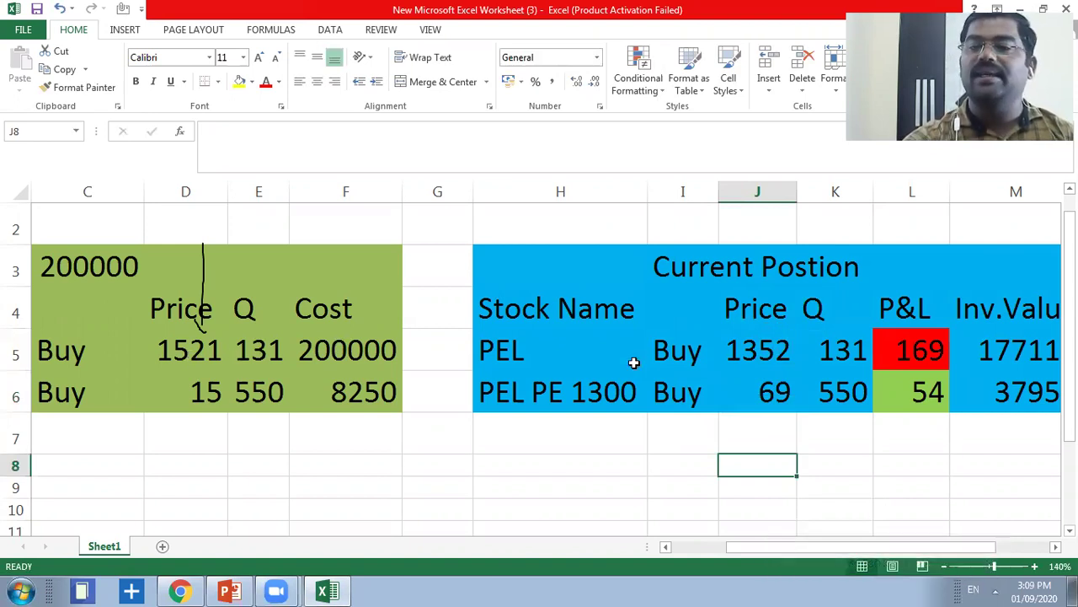
- Examine PEL's current price, quantity, per-share P&L and investment value in the Current Postion table
left_click(753, 358)
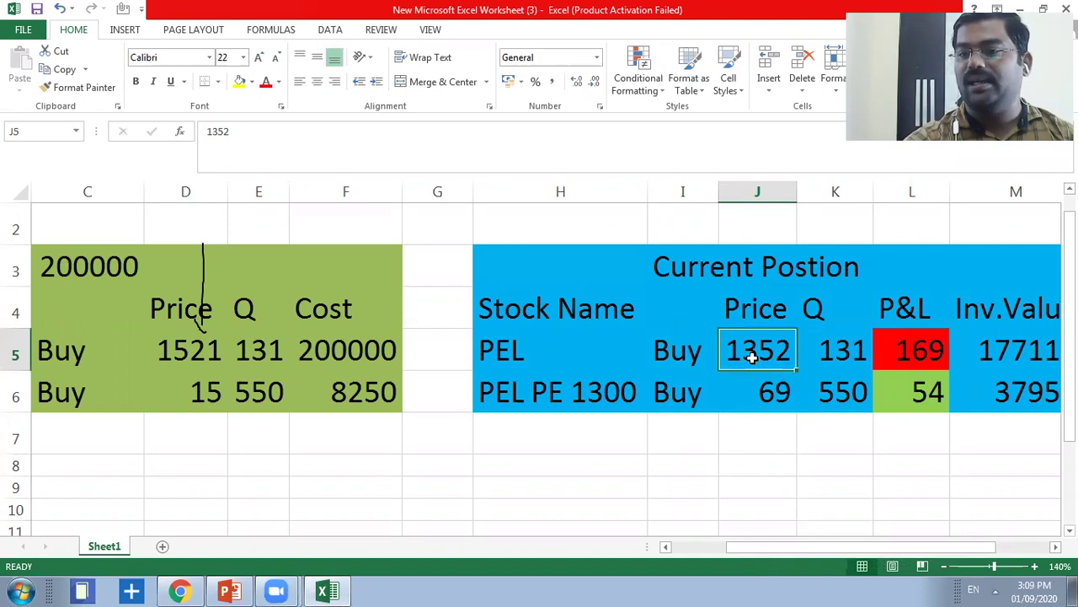
left_click(832, 351)
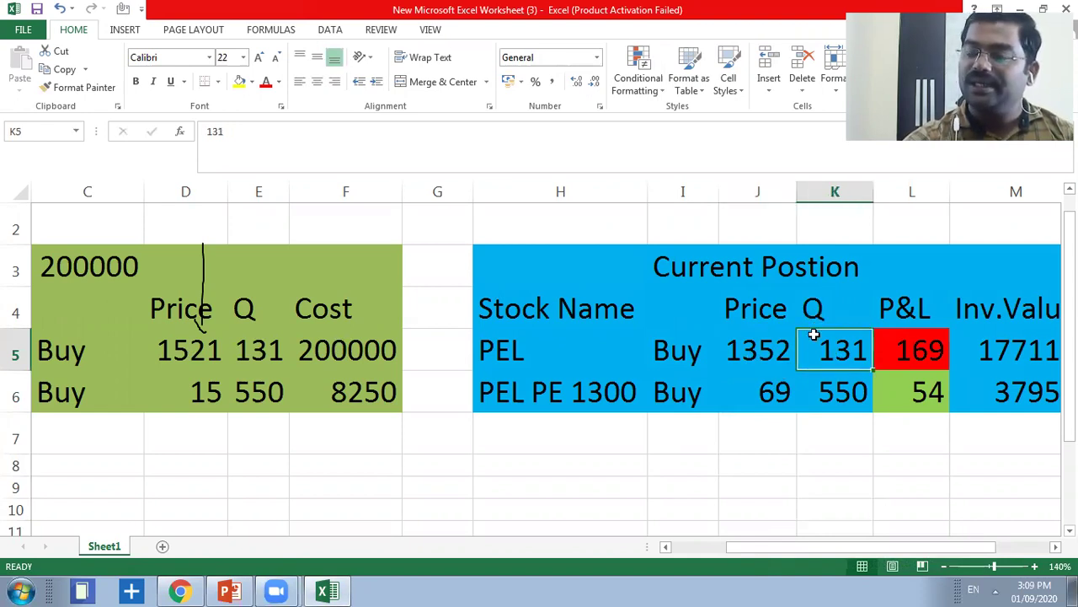
left_click(924, 347)
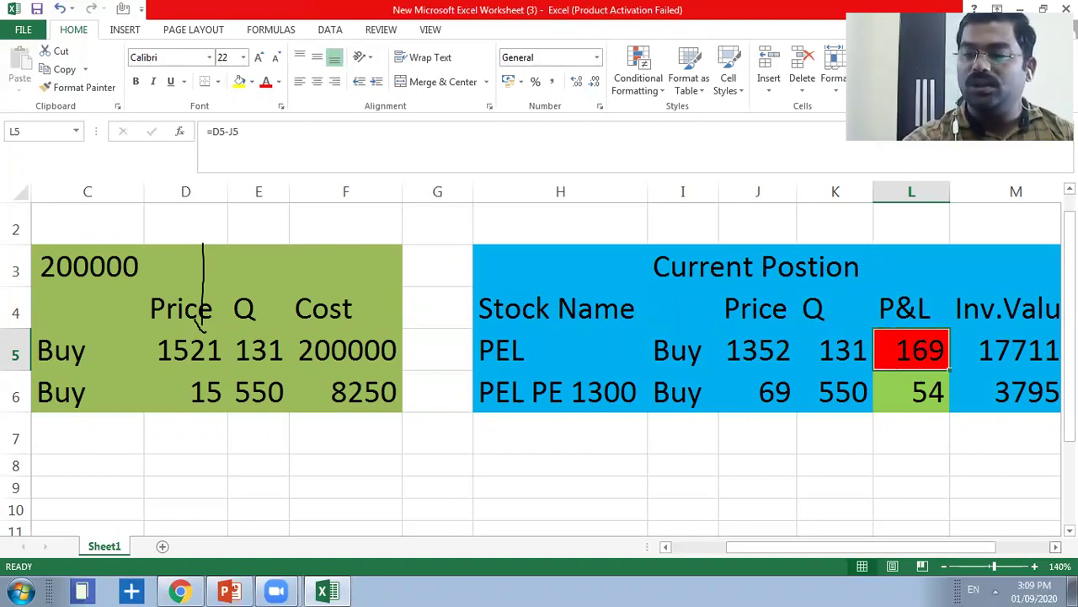
scroll(915, 418, "right", 3)
left_click(789, 354)
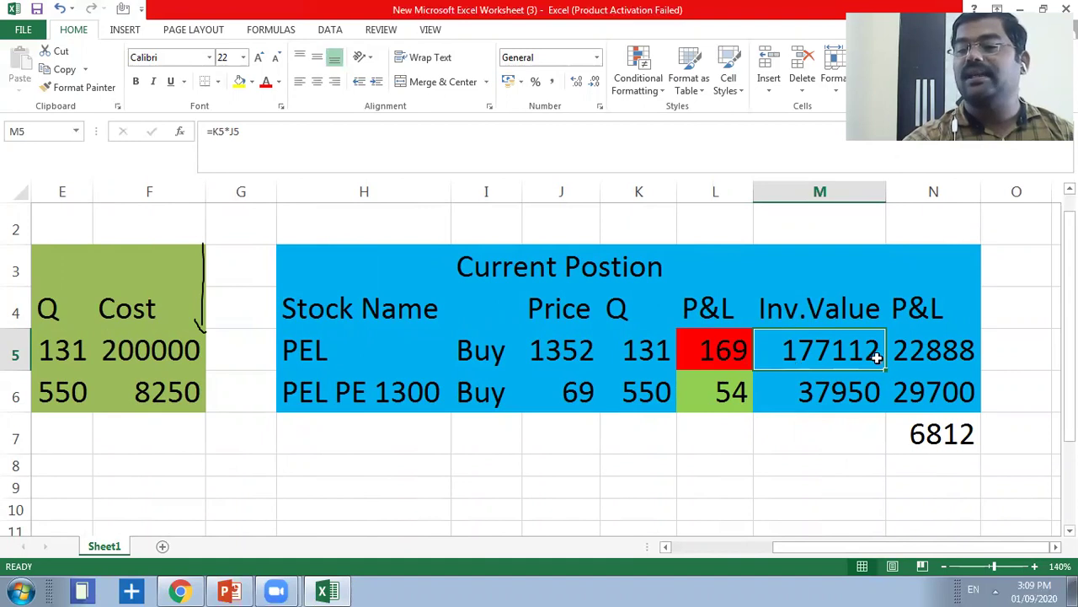
- Fill PEL's total P&L cell N5 with the standard red colour
left_click(935, 347)
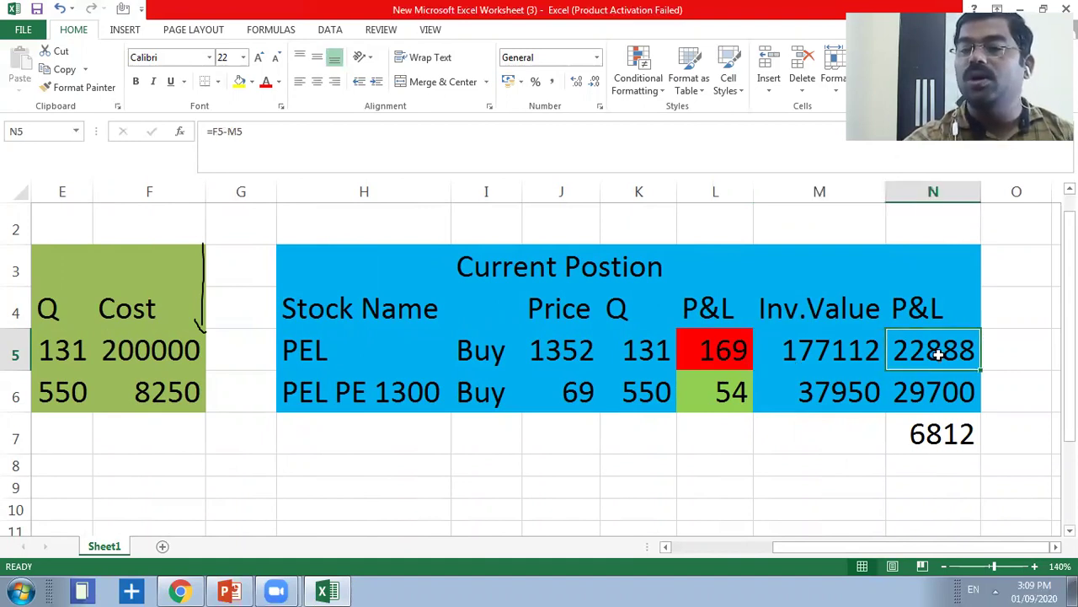
left_click(251, 86)
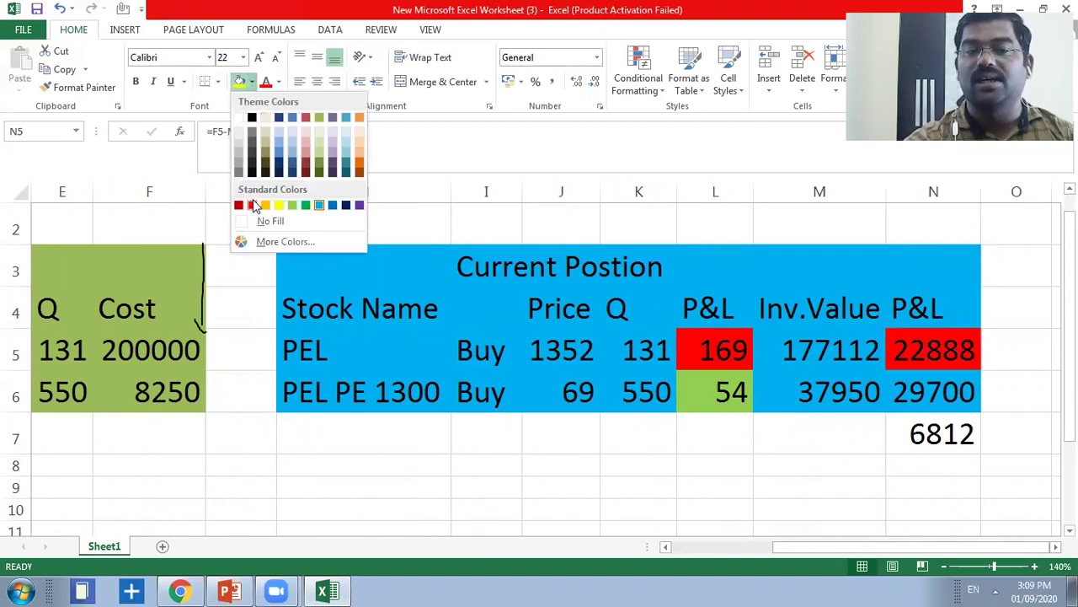
left_click(254, 208)
left_click(669, 483)
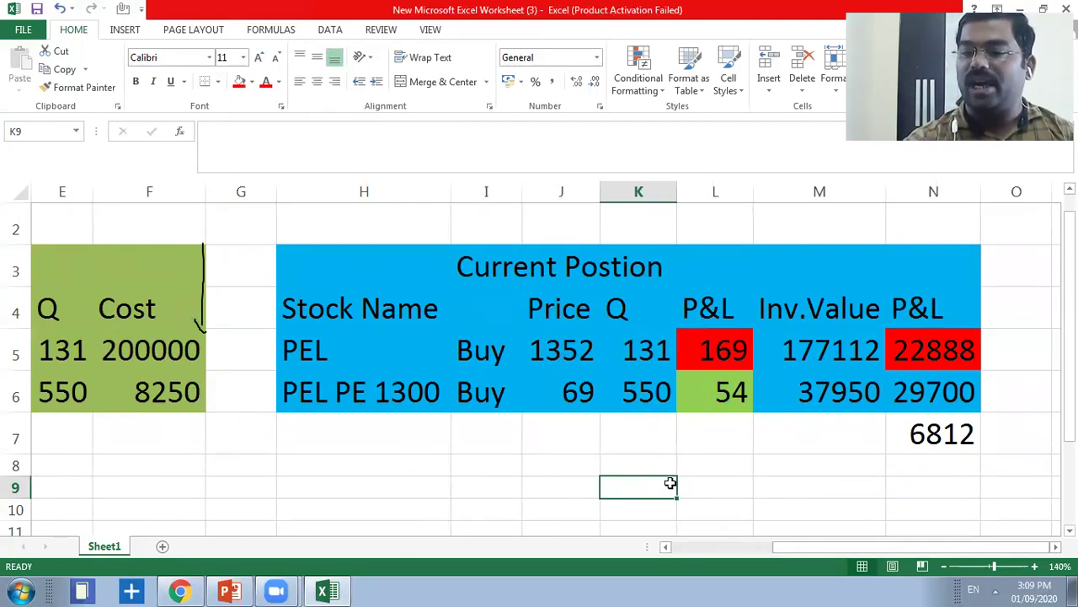
- Examine PEL's investment value and total P&L, and the purchase price of PEL PE 1300 in the investment table
left_click(835, 353)
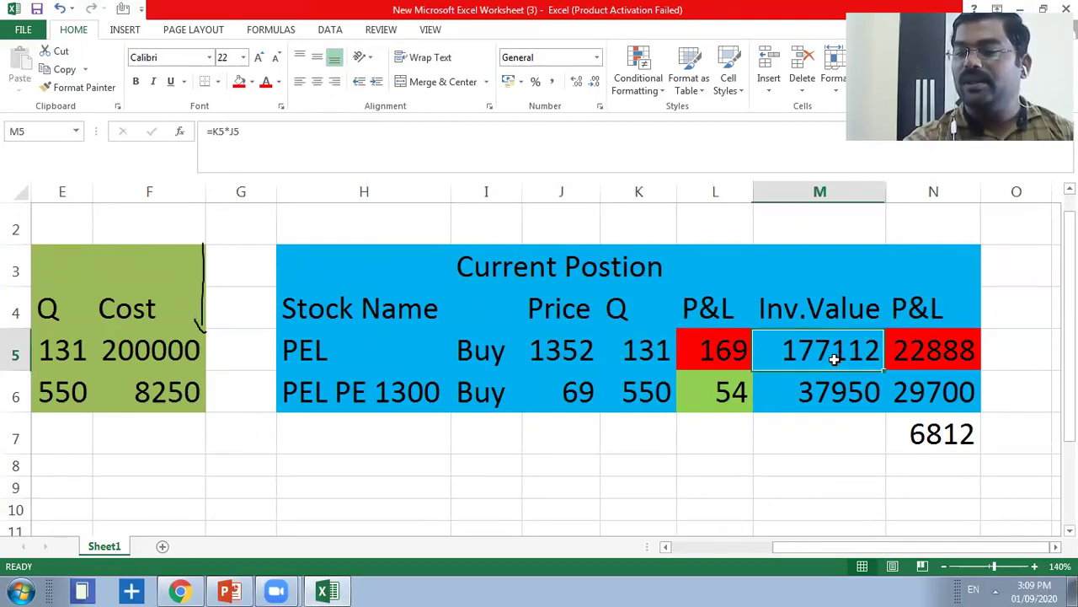
left_click(953, 337)
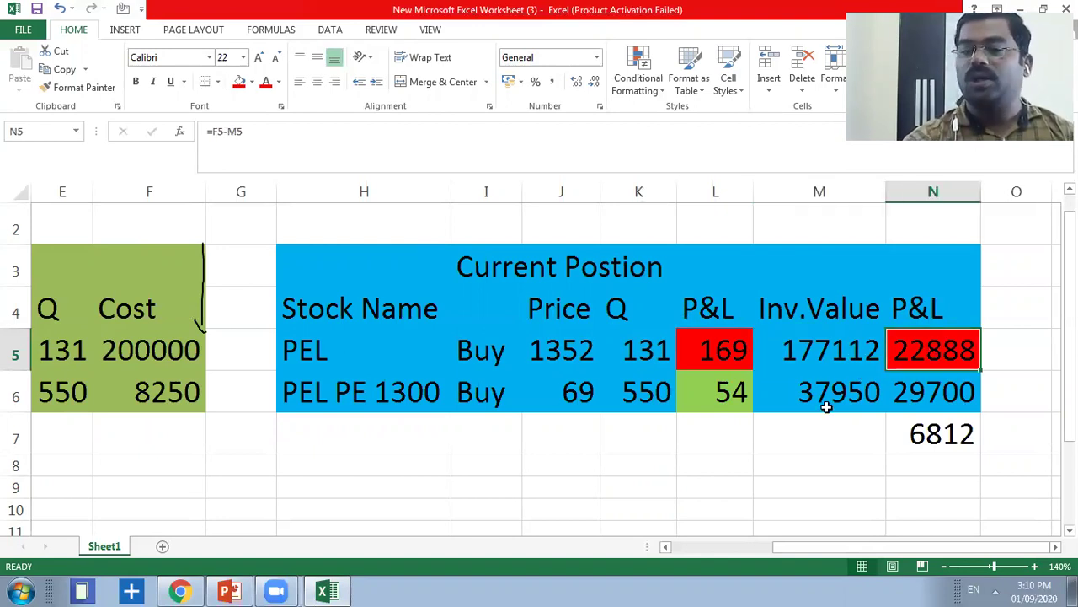
left_click(628, 459)
left_click_drag(843, 547, 749, 548)
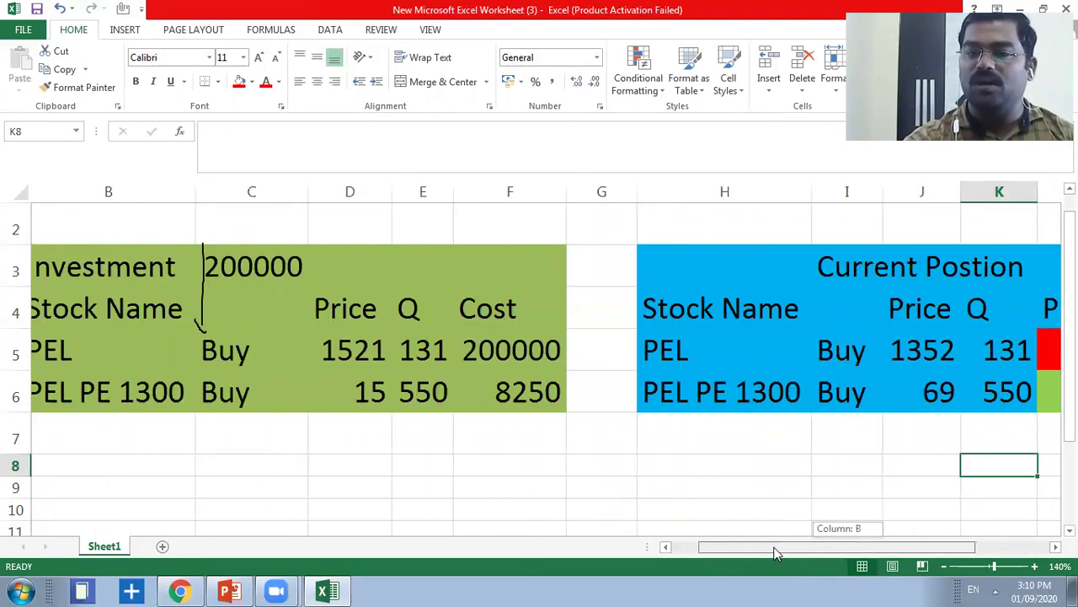
left_click(313, 396)
left_click(340, 391)
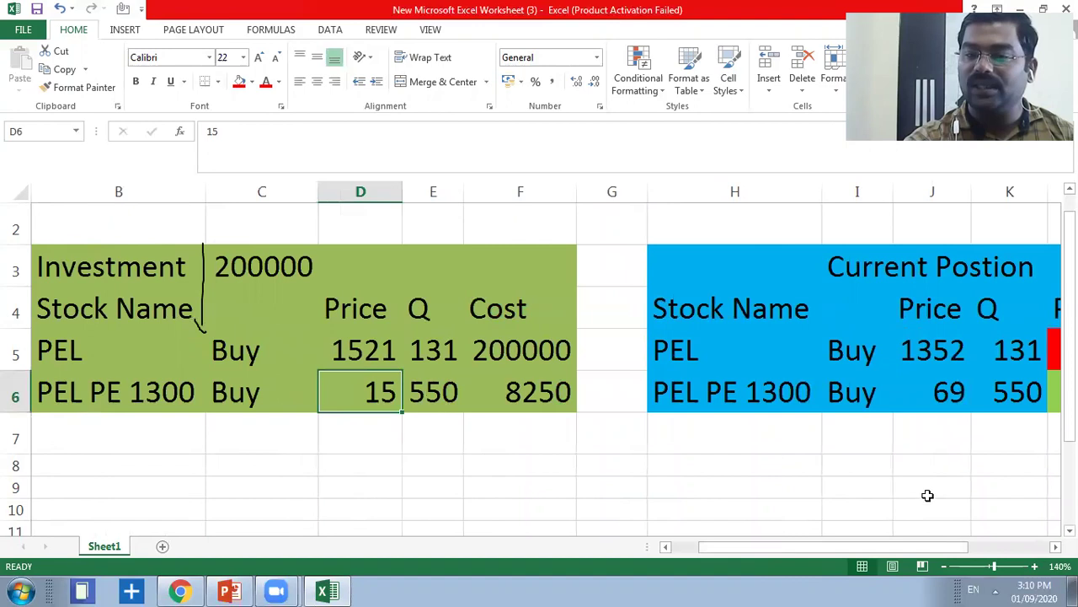
left_click_drag(898, 547, 976, 546)
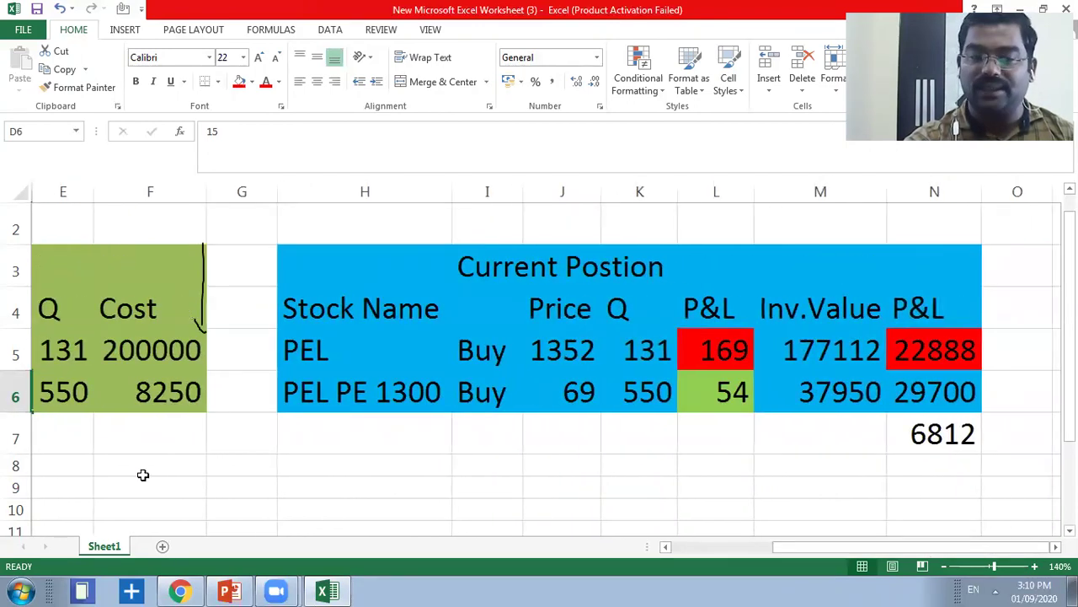
- Switch to Upstox Pro in Chrome and enlarge the page to read the PEL 1300PE price in the watchlist
left_click(179, 591)
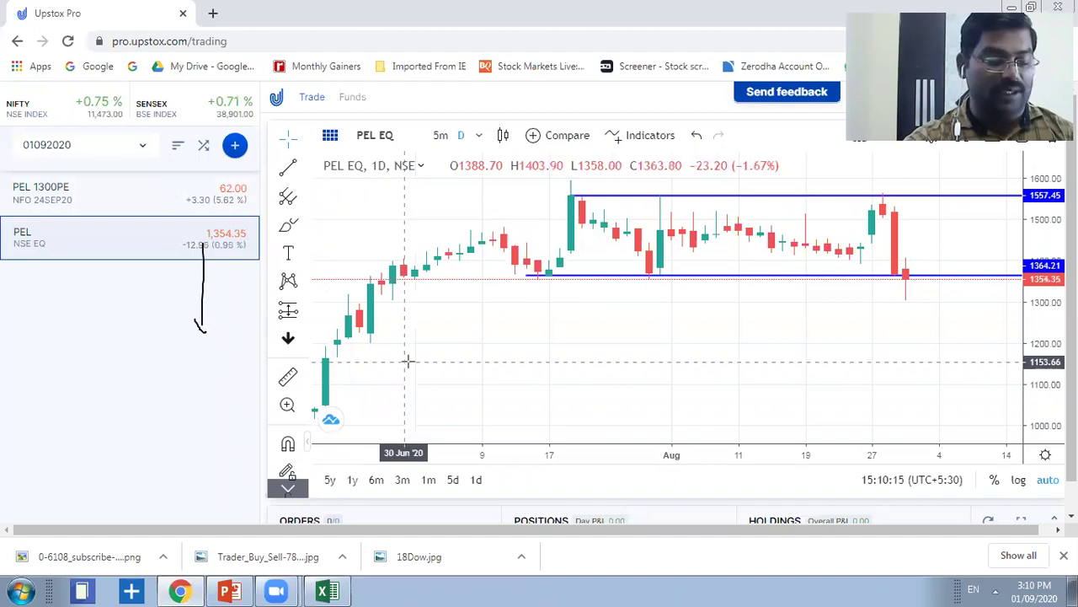
scroll(410, 362, "up", 3)
key("ctrl+plus")
key("ctrl+plus")
key("ctrl+plus")
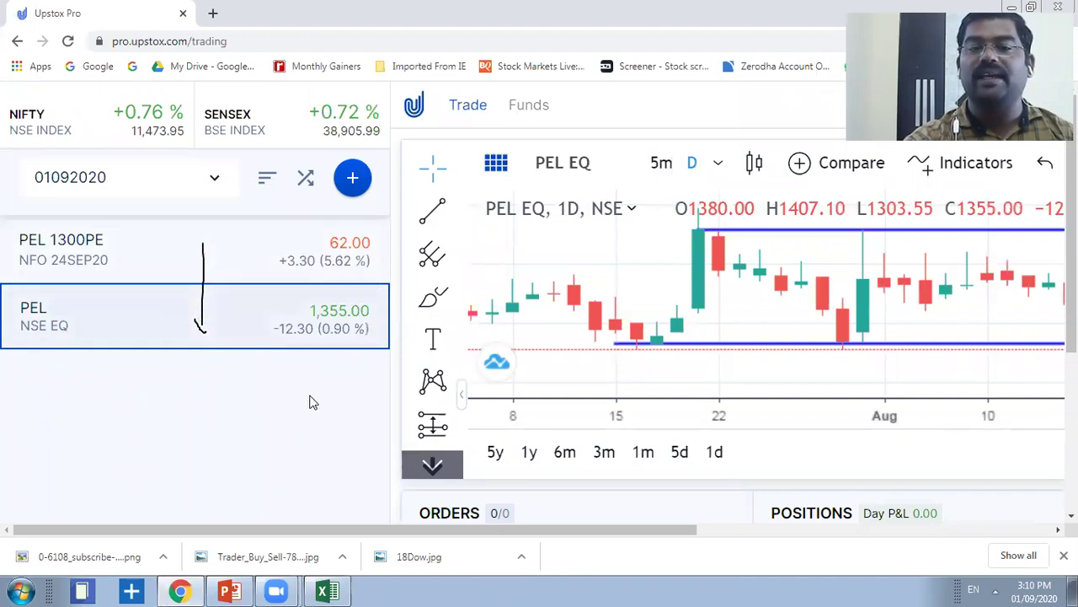
- Switch back to Excel and set the PEL PE 1300 price in the Current Postion table to 62
left_click(329, 590)
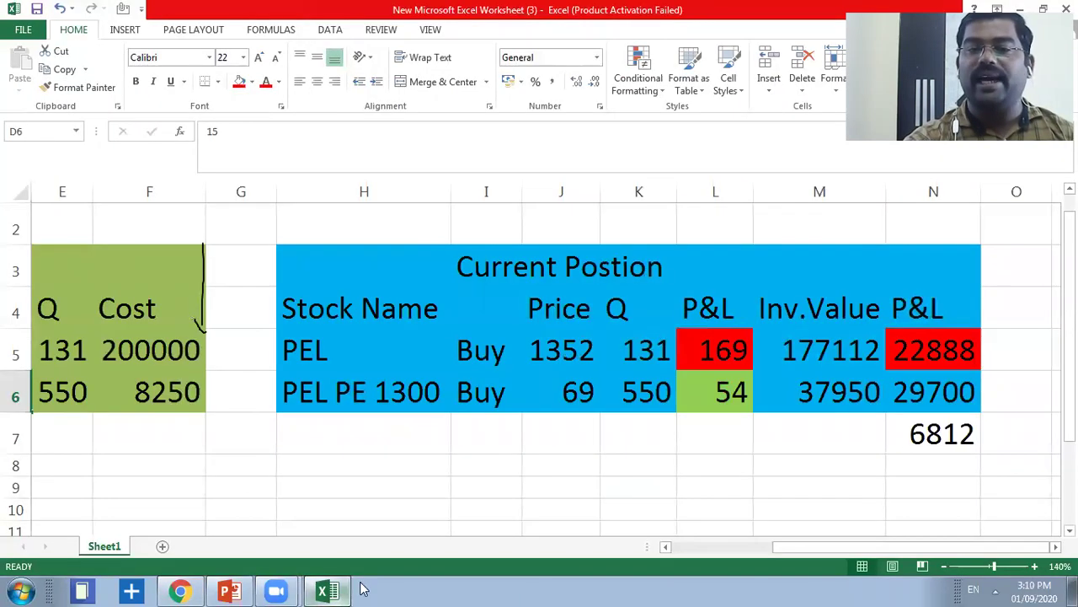
left_click(730, 395)
left_click(583, 391)
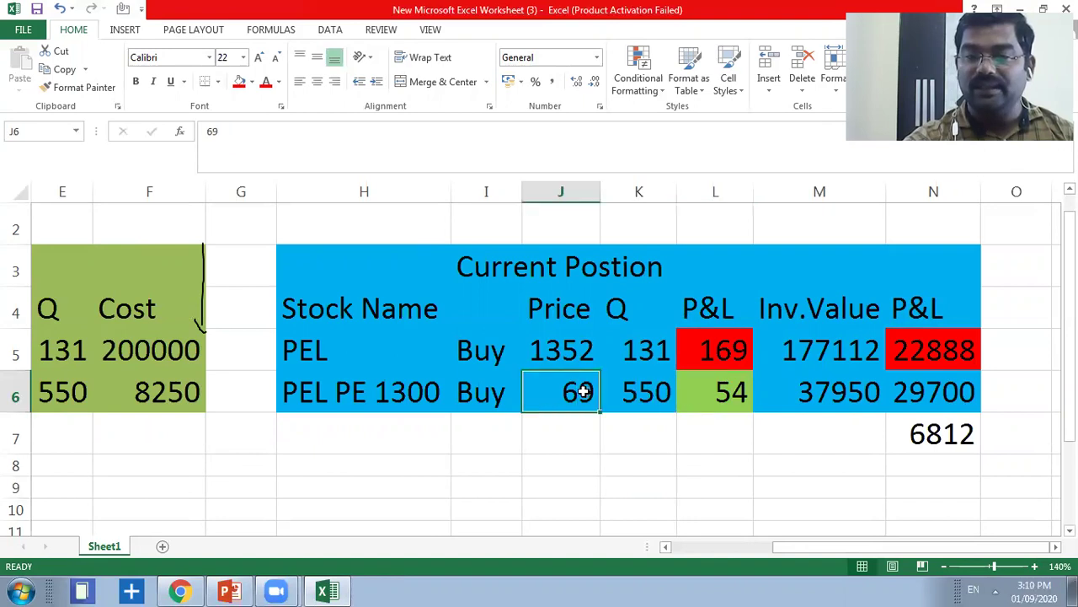
type("62")
key("Return")
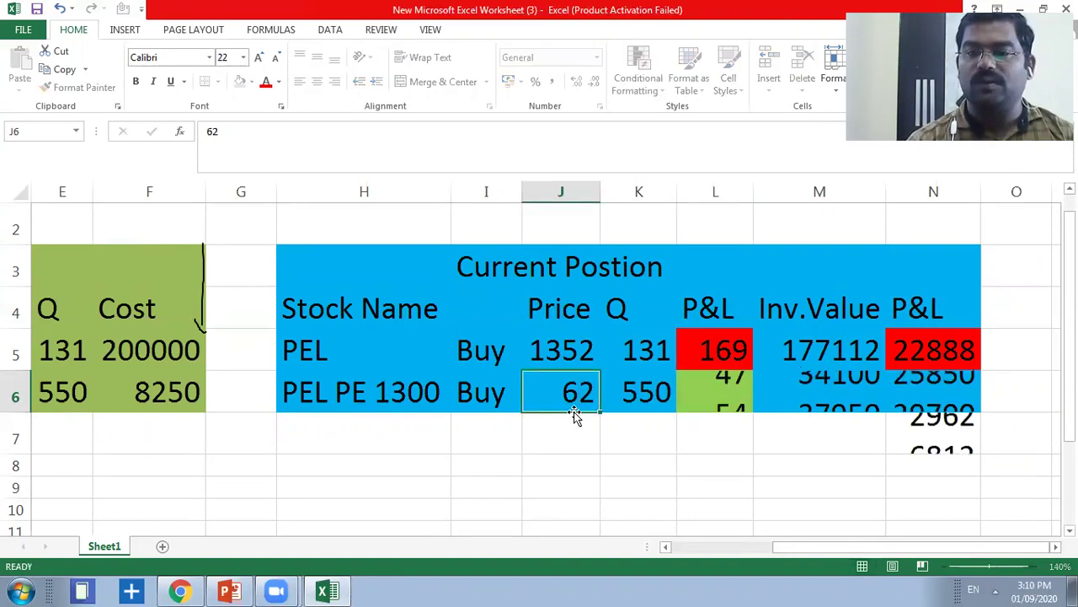
left_click(650, 428)
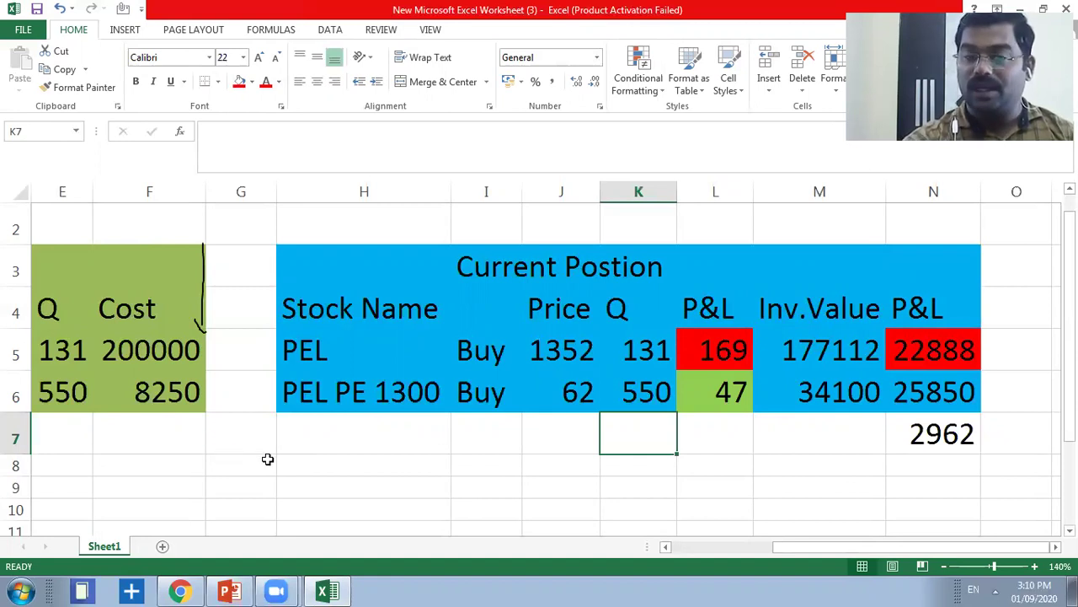
- Examine the PEL PE 1300 current price, per-unit P&L and investment value against its original cost, and its total P&L
left_click(570, 397)
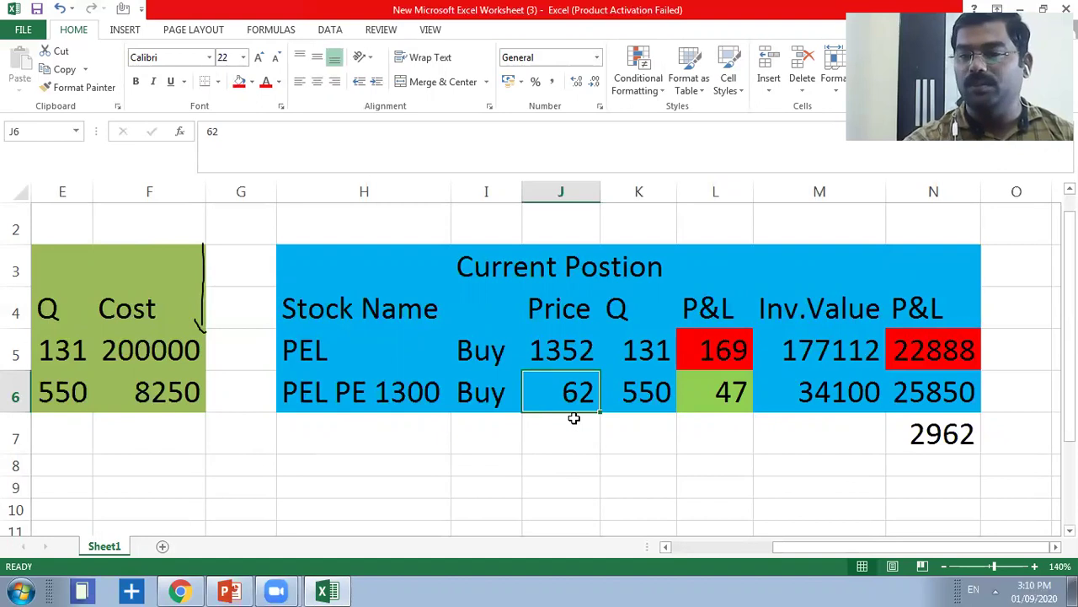
left_click(714, 396)
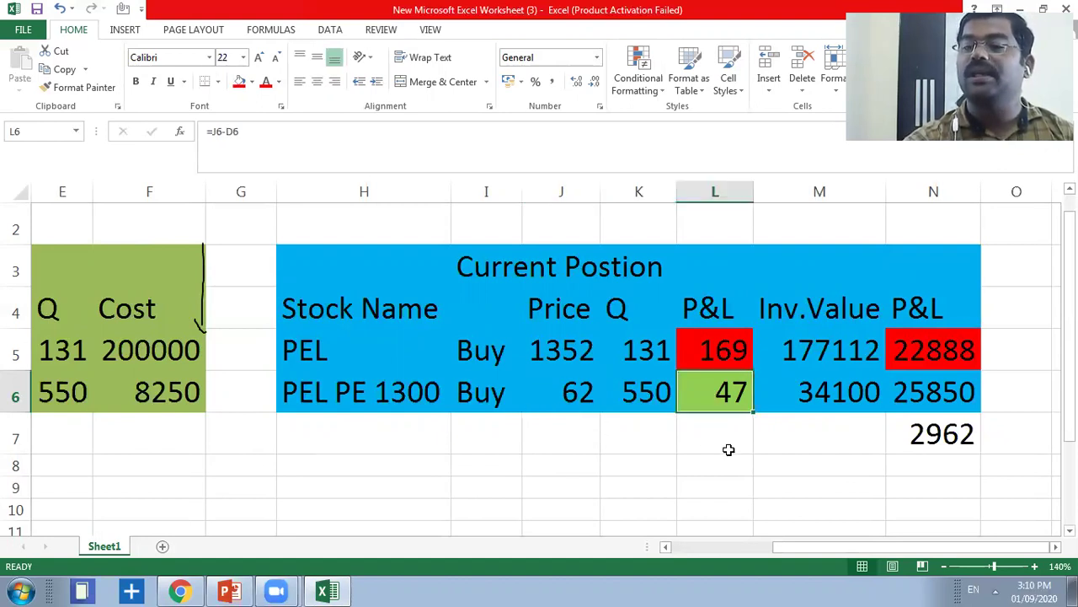
left_click(807, 396)
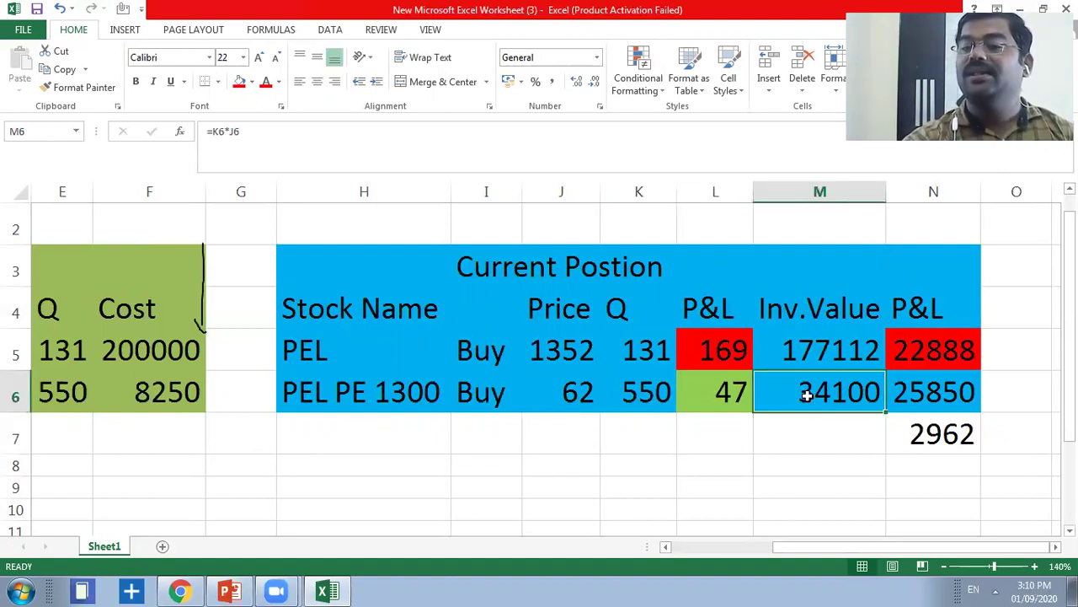
left_click(165, 406)
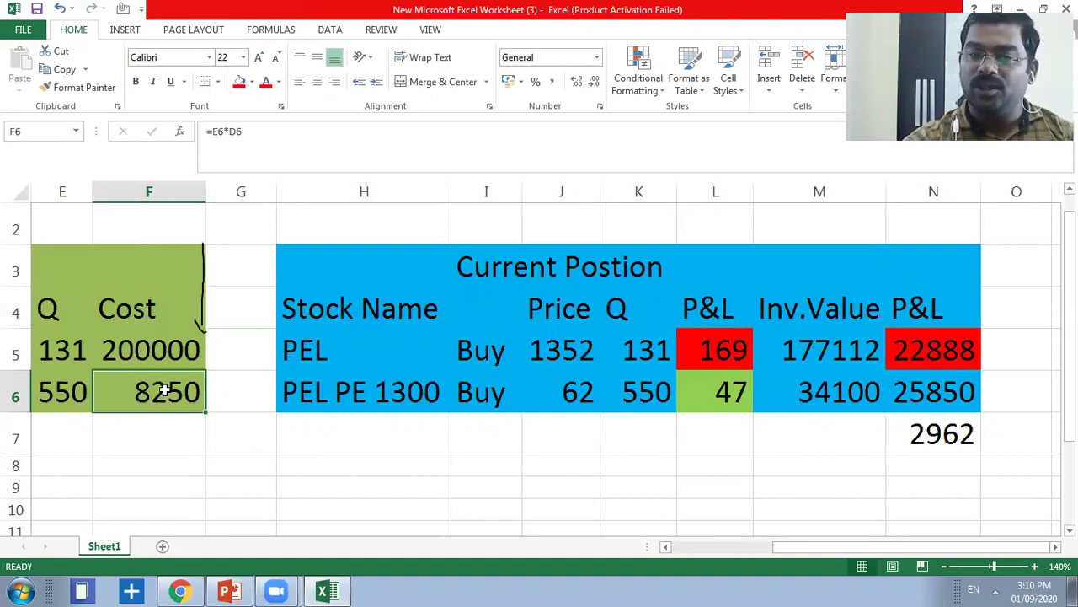
left_click(801, 399)
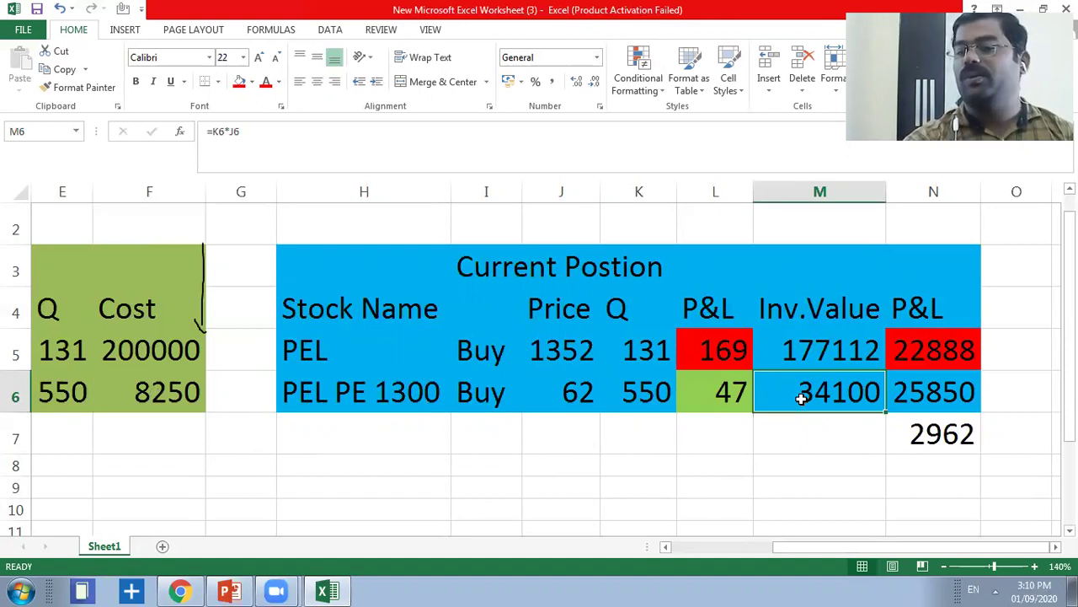
left_click(907, 399)
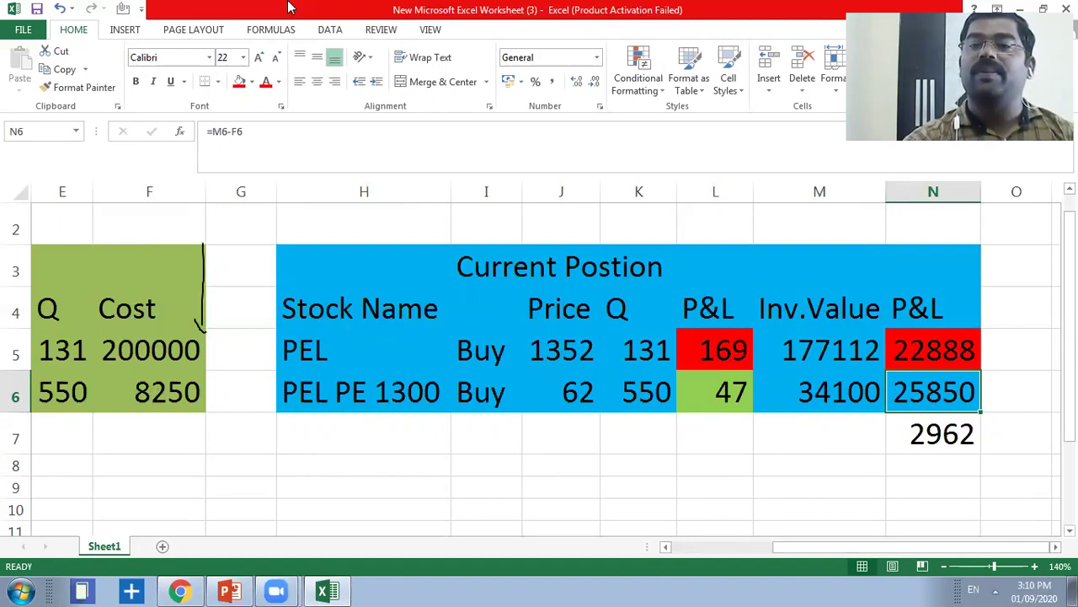
- Circle the PEL PE 1300 total P&L, draw arrows from it to the PEL loss and the net P&L, and circle the net P&L
mouse_move(903, 375)
left_mouse_down()
mouse_move(906, 406)
mouse_move(990, 383)
mouse_move(971, 364)
mouse_move(1017, 414)
mouse_move(1011, 438)
left_mouse_up()
mouse_move(992, 385)
left_mouse_down()
mouse_move(1006, 340)
mouse_move(994, 346)
left_mouse_up()
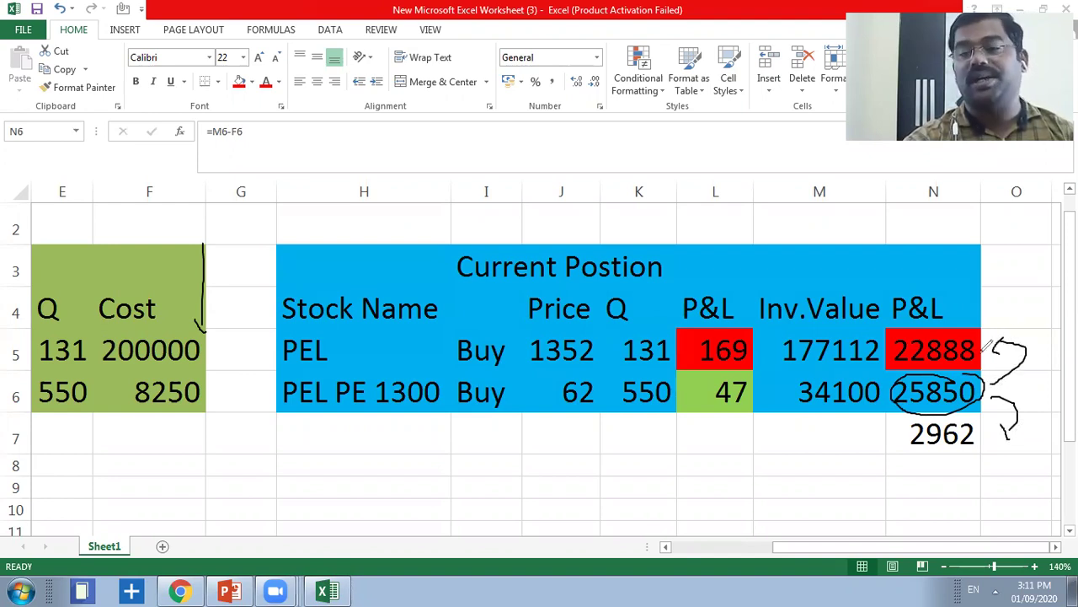
mouse_move(952, 408)
left_mouse_down()
mouse_move(893, 416)
mouse_move(1018, 446)
mouse_move(992, 399)
left_mouse_up()
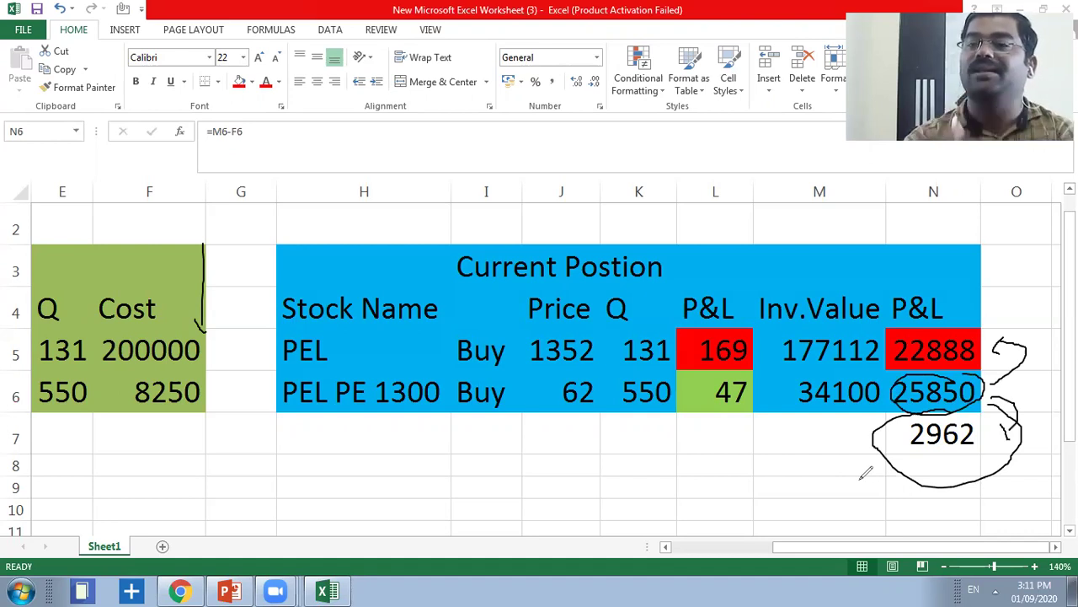
- Handwrite 10% in large figures in the empty area below the Current Postion table
left_click_drag(505, 436, 539, 510)
mouse_move(569, 454)
left_mouse_down()
mouse_move(583, 448)
mouse_move(572, 453)
mouse_move(627, 470)
left_mouse_up()
left_click(613, 449)
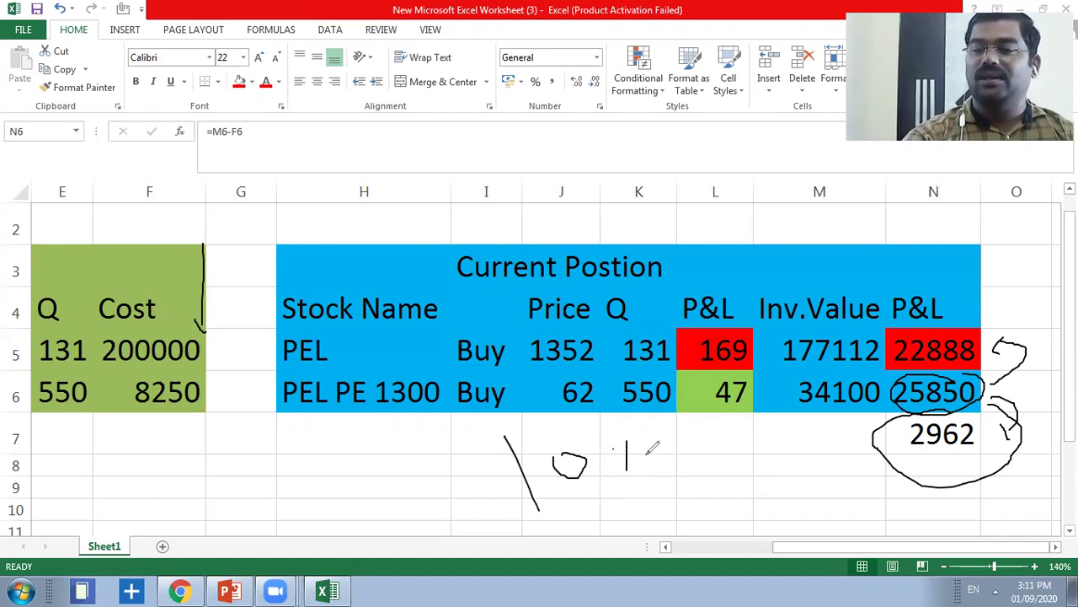
- Circle the PEL PE 1300 cost, draw an arrow down from it to a handwritten 50%, and write a circled 4100 below
mouse_move(131, 383)
left_mouse_down()
mouse_move(222, 404)
mouse_move(164, 364)
left_mouse_up()
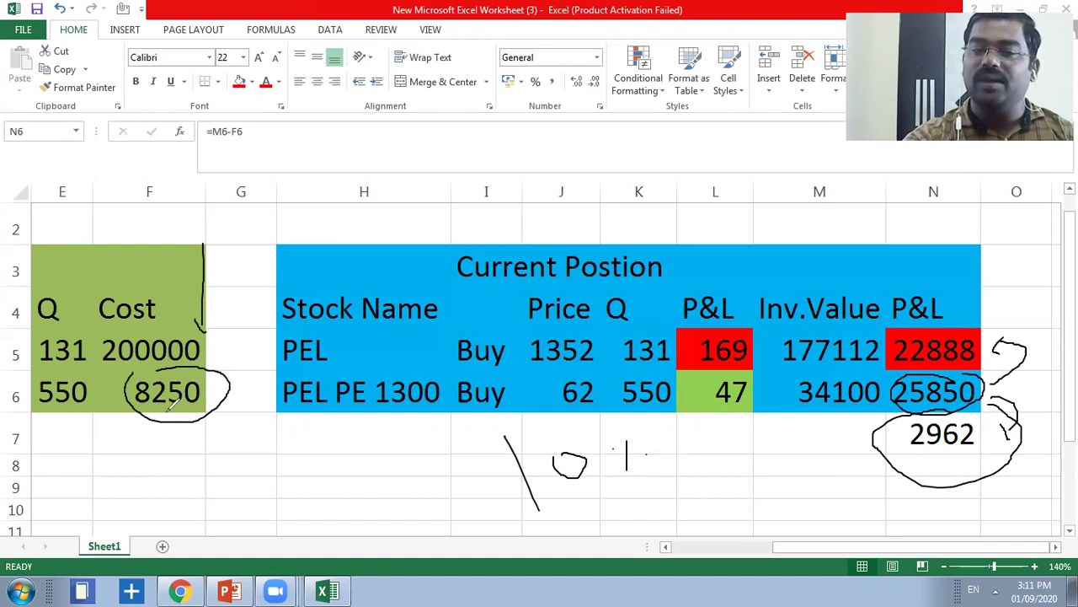
mouse_move(180, 424)
left_mouse_down()
mouse_move(181, 464)
mouse_move(238, 445)
mouse_move(268, 455)
mouse_move(286, 442)
mouse_move(296, 455)
left_mouse_up()
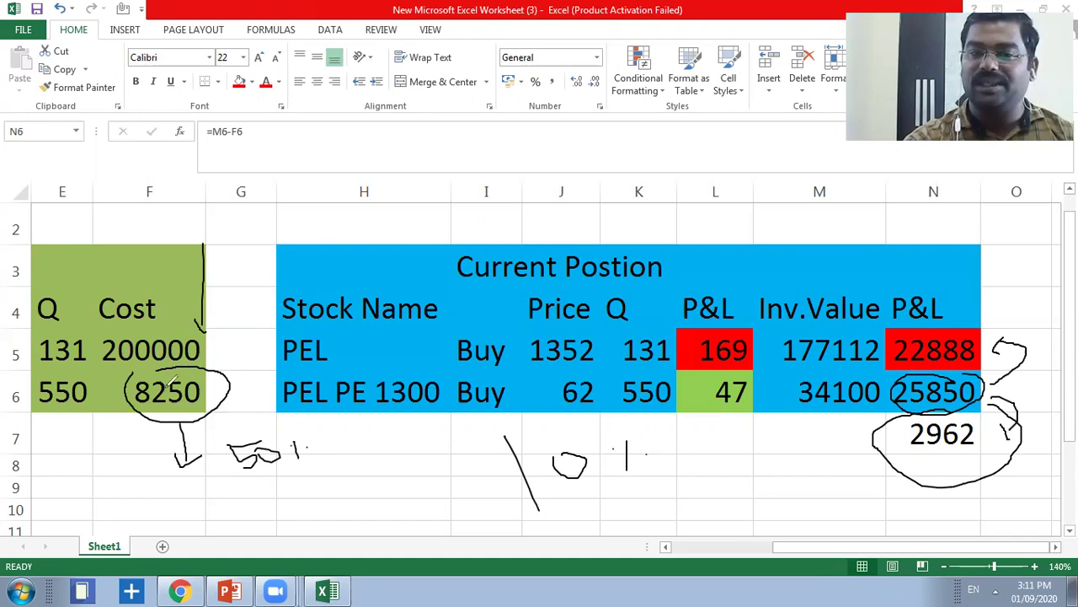
mouse_move(321, 507)
left_mouse_down()
mouse_move(325, 516)
mouse_move(333, 471)
mouse_move(390, 497)
mouse_move(381, 492)
mouse_move(296, 477)
mouse_move(366, 529)
mouse_move(391, 465)
left_mouse_up()
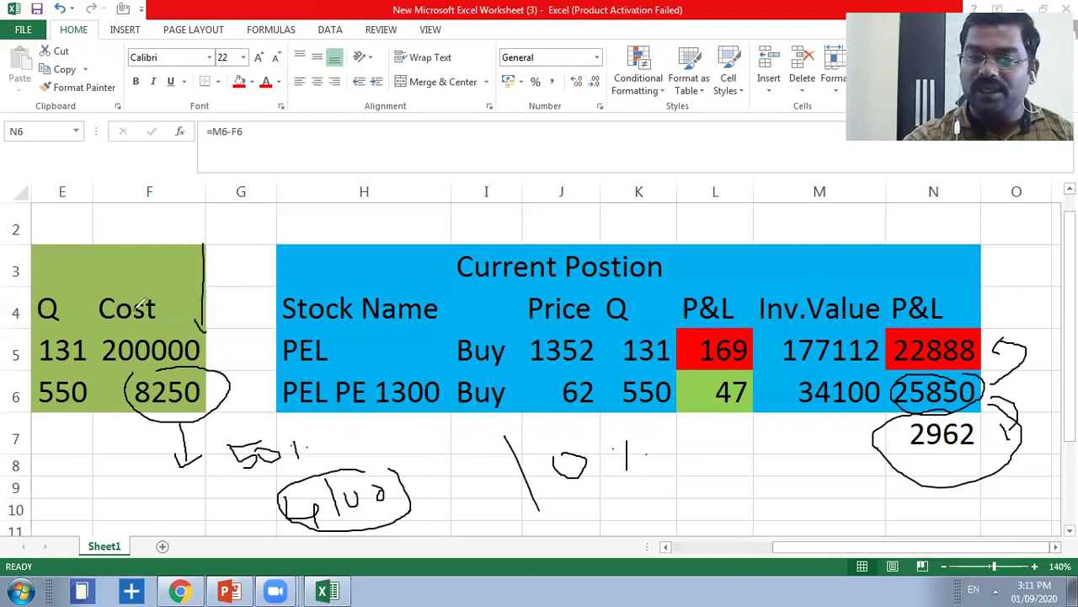
- Circle PEL's 200000 cost and draw an arrow up from it to a handwritten note reading 10 = 20 K
mouse_move(97, 320)
left_mouse_down()
mouse_move(217, 361)
mouse_move(190, 313)
mouse_move(246, 268)
mouse_move(234, 271)
mouse_move(244, 296)
left_mouse_up()
mouse_move(247, 217)
left_mouse_down()
mouse_move(260, 243)
mouse_move(273, 224)
mouse_move(369, 206)
mouse_move(392, 222)
mouse_move(390, 236)
left_mouse_up()
mouse_move(426, 187)
left_mouse_down()
mouse_move(415, 187)
mouse_move(490, 201)
mouse_move(508, 165)
left_mouse_up()
left_click_drag(465, 194, 521, 174)
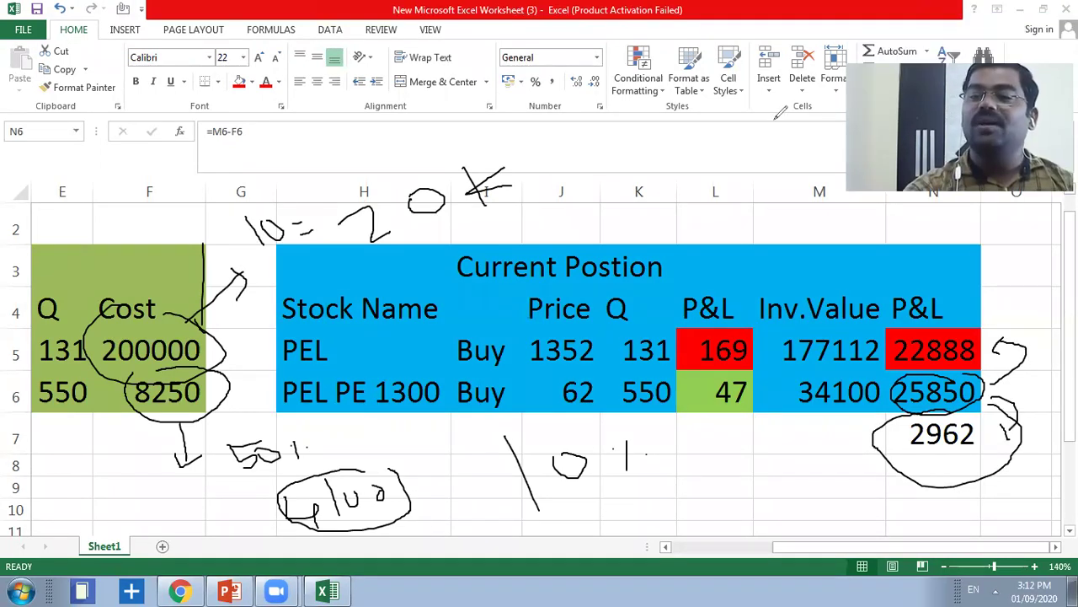
- Switch to Upstox Pro in Chrome and clear all the handwritten annotations from the screen
key("alt+Tab")
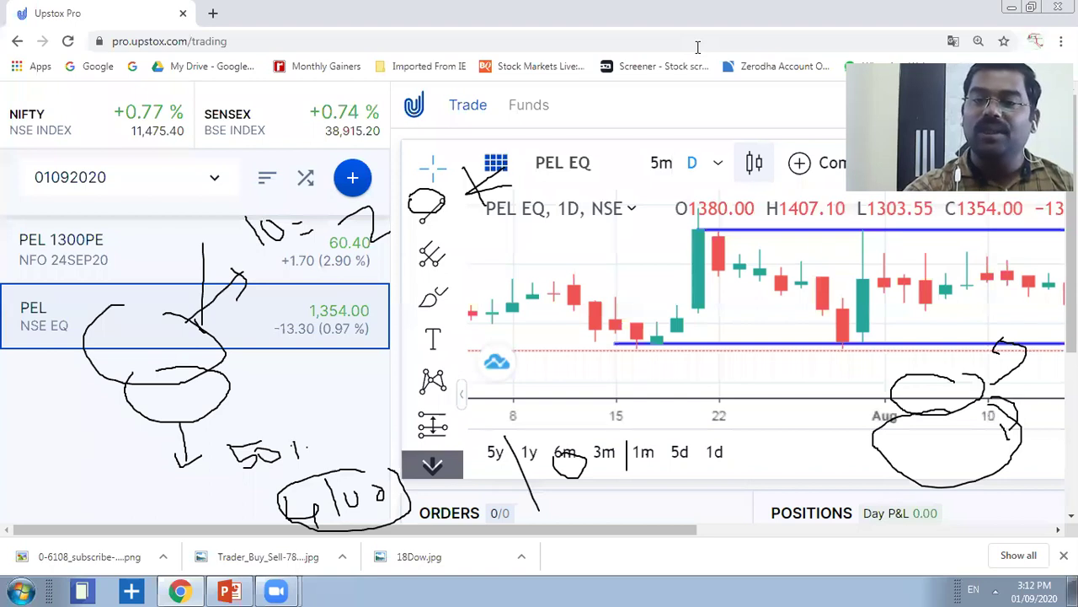
key("Escape")
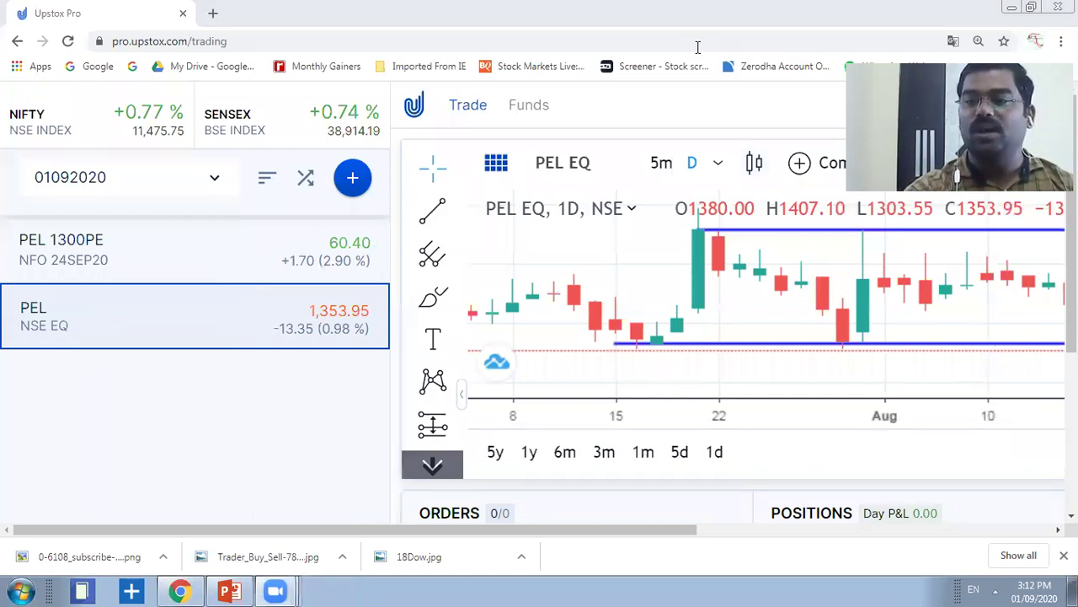